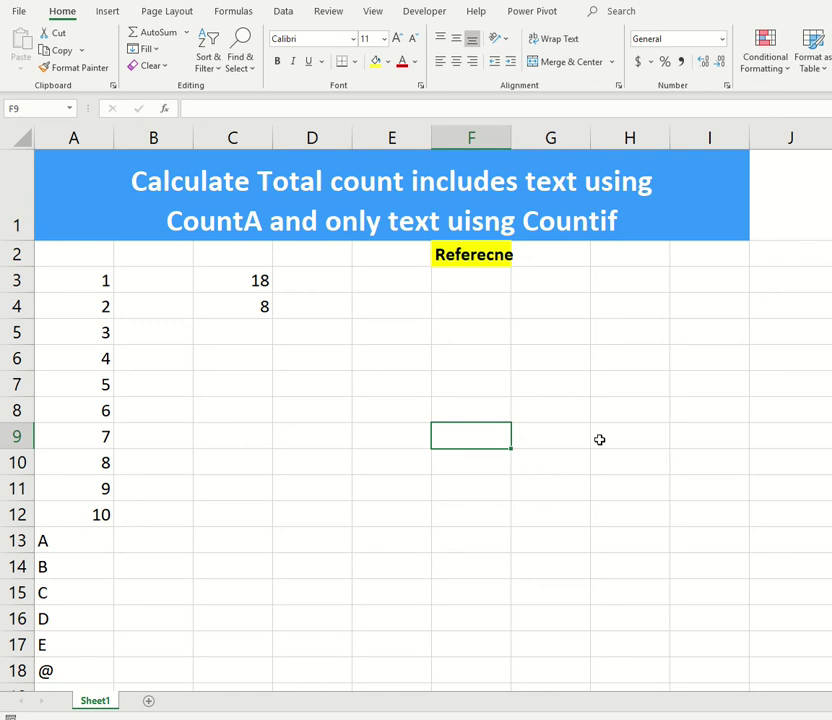
- Clear the existing count formulas from cells C3:C5
left_click_drag(260, 280, 238, 320)
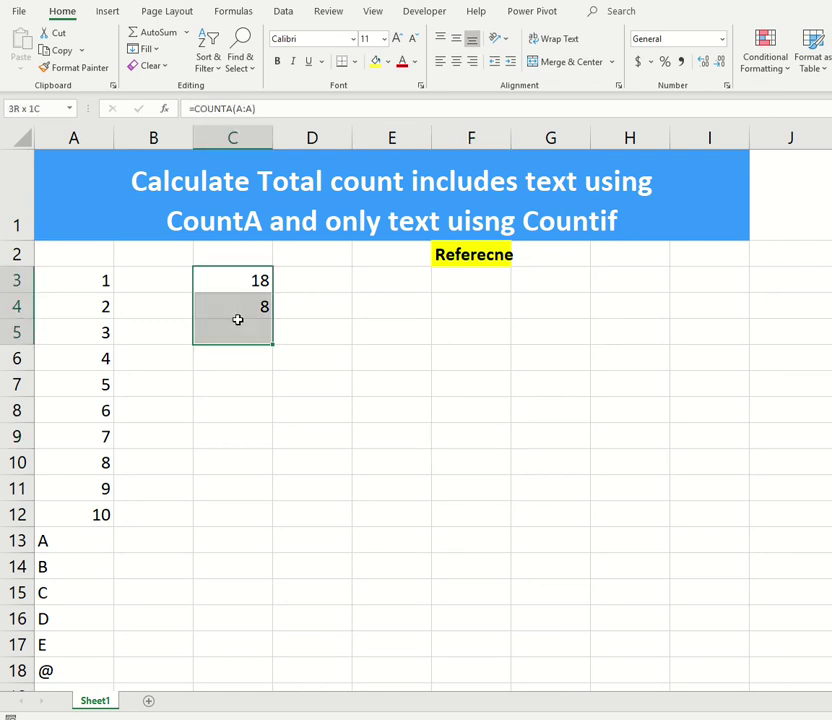
key("Delete")
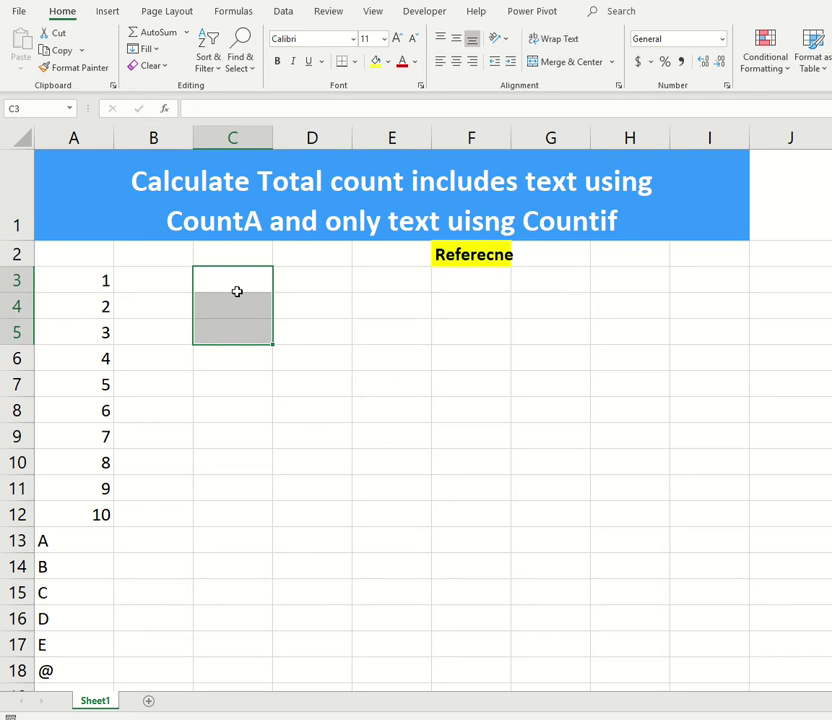
- Enter =COUNT(A:A) in C3 to count the numeric entries of column A, and make the cell bold
left_click(236, 284)
type("=")
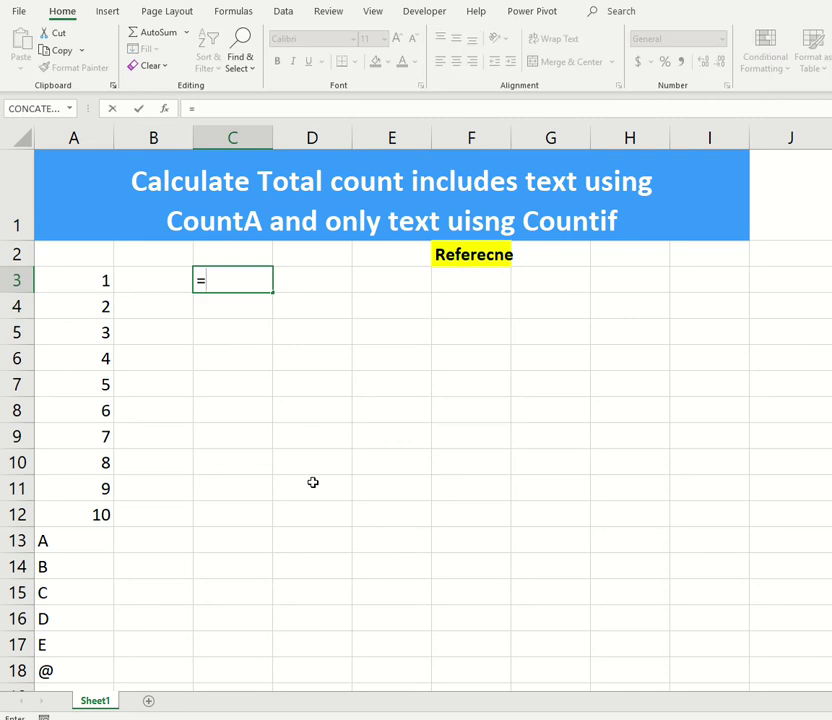
type("count(")
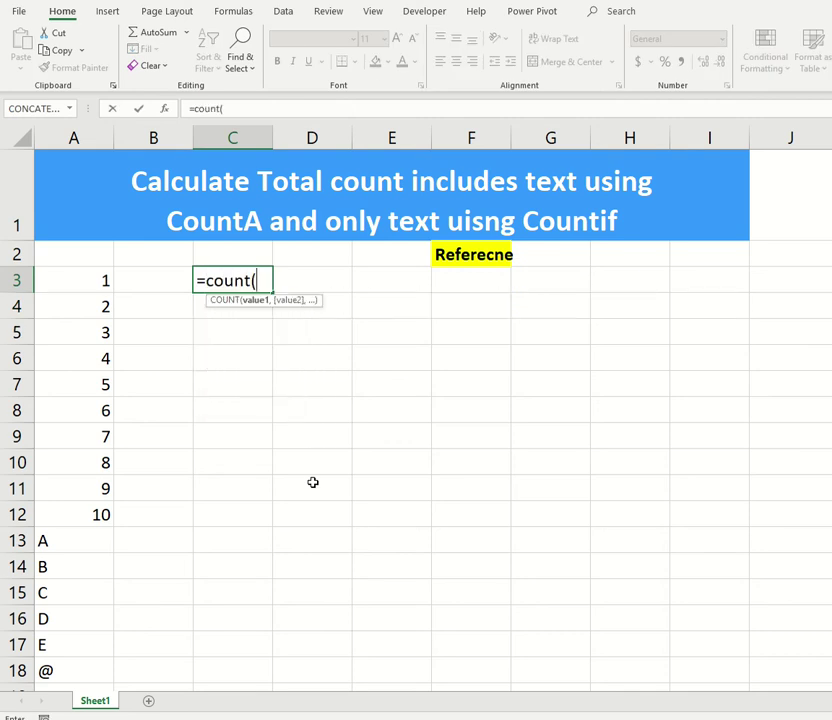
type("A:I")
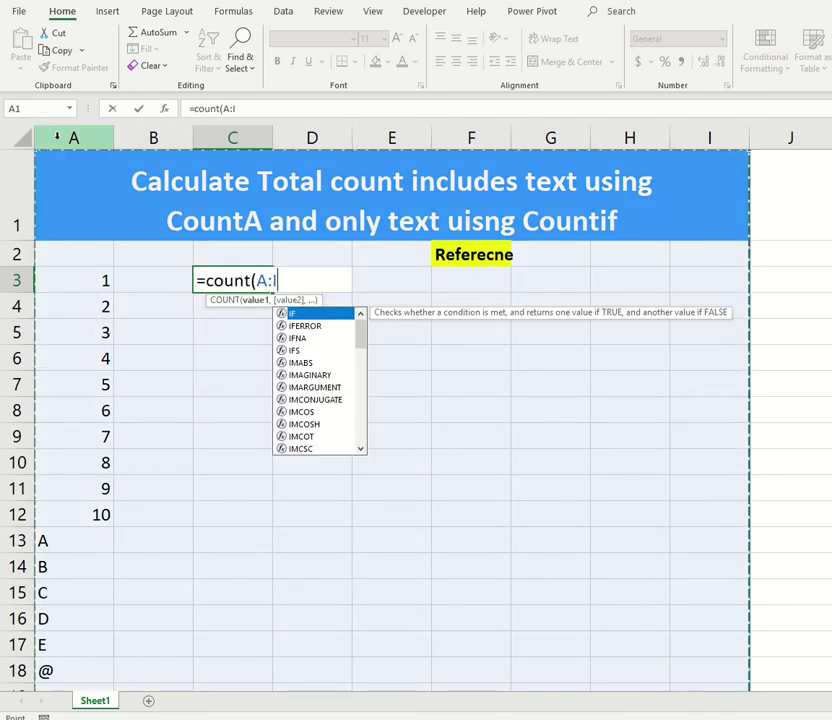
left_click(241, 111)
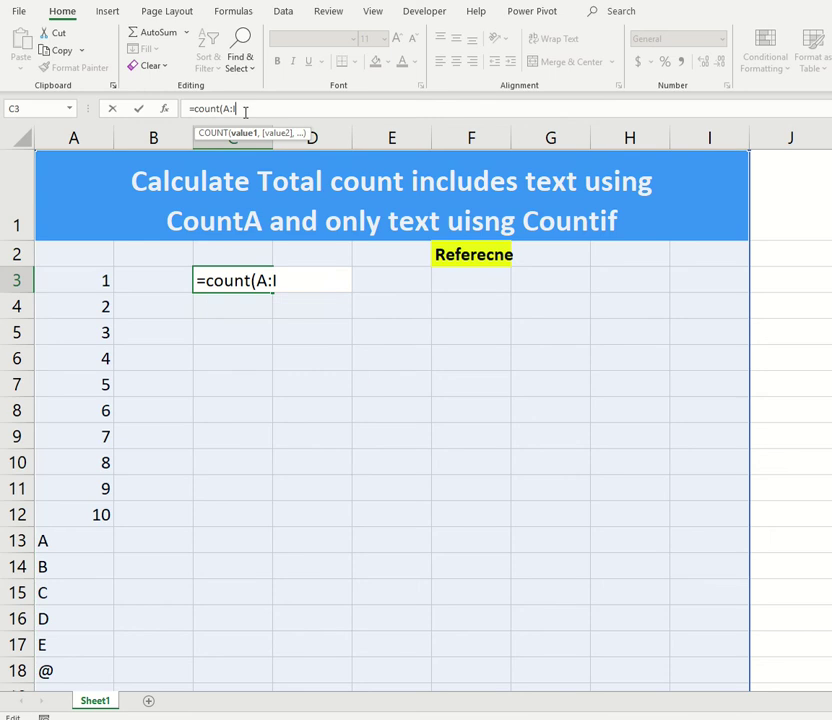
key("BackSpace")
type("A")
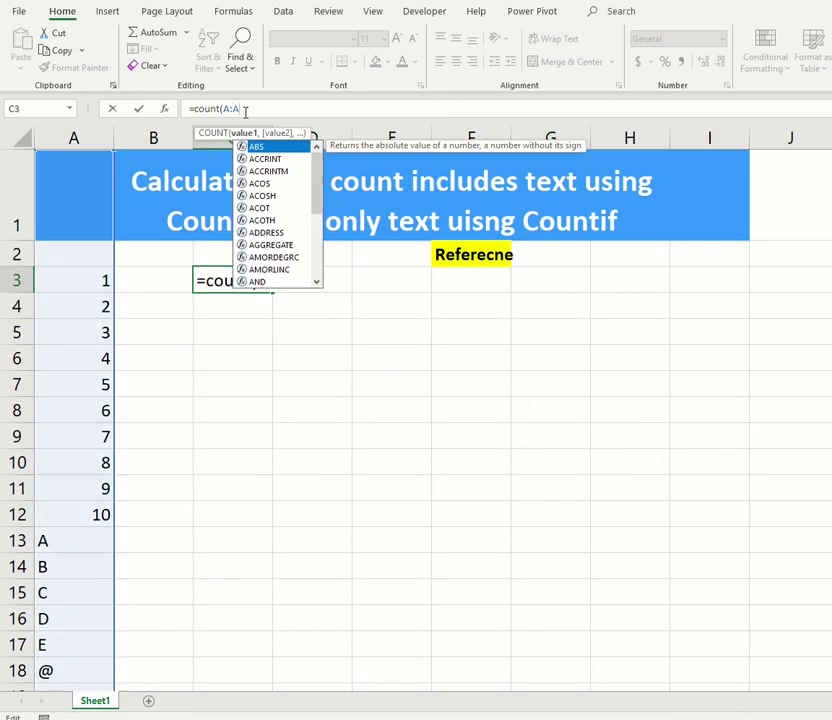
key("Return")
key("Up")
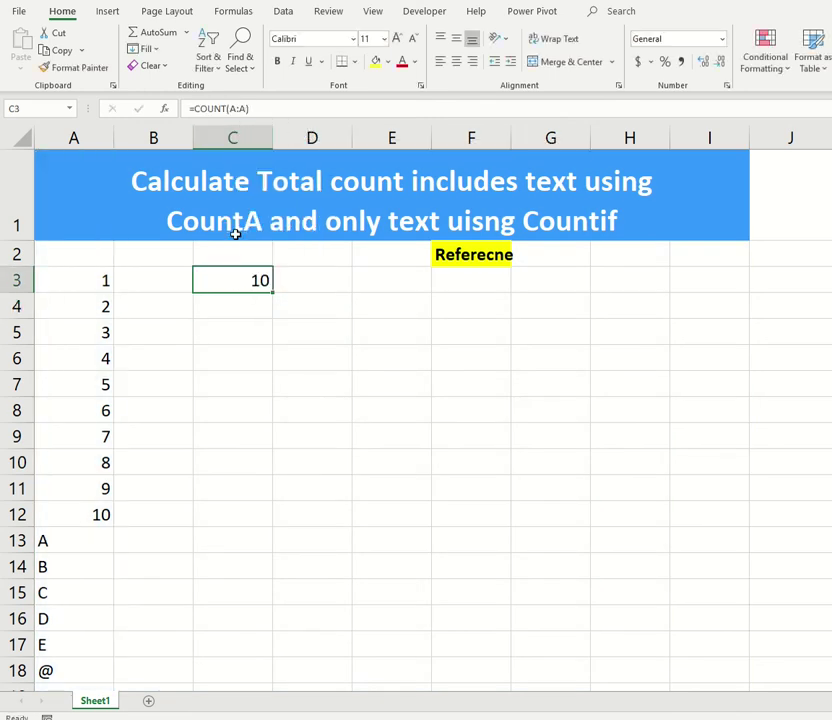
left_click(277, 61)
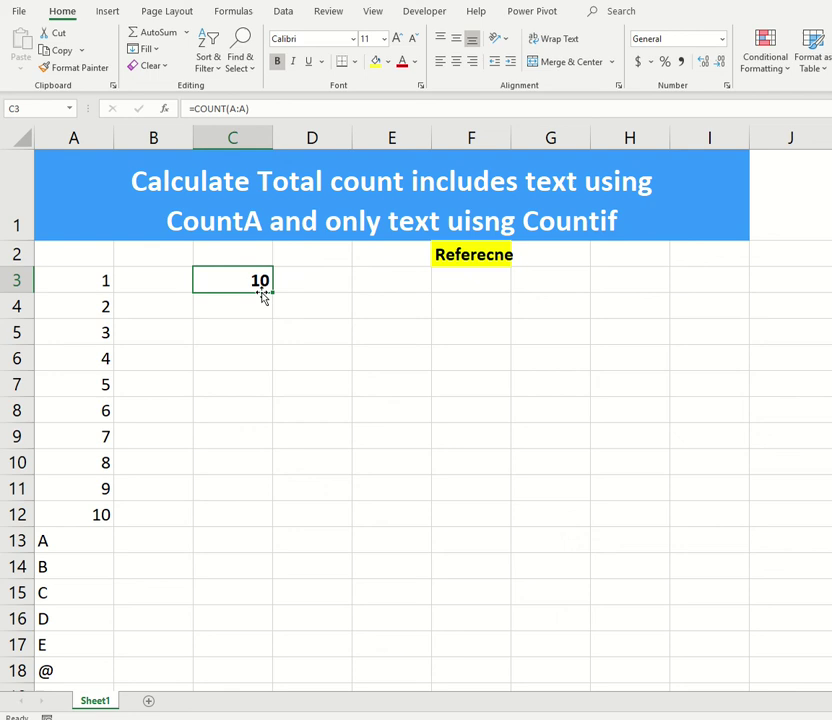
- Review the numbers in A3:A12 and the letter and symbol entries below them in column A
left_click(79, 287)
left_click_drag(79, 287, 70, 512)
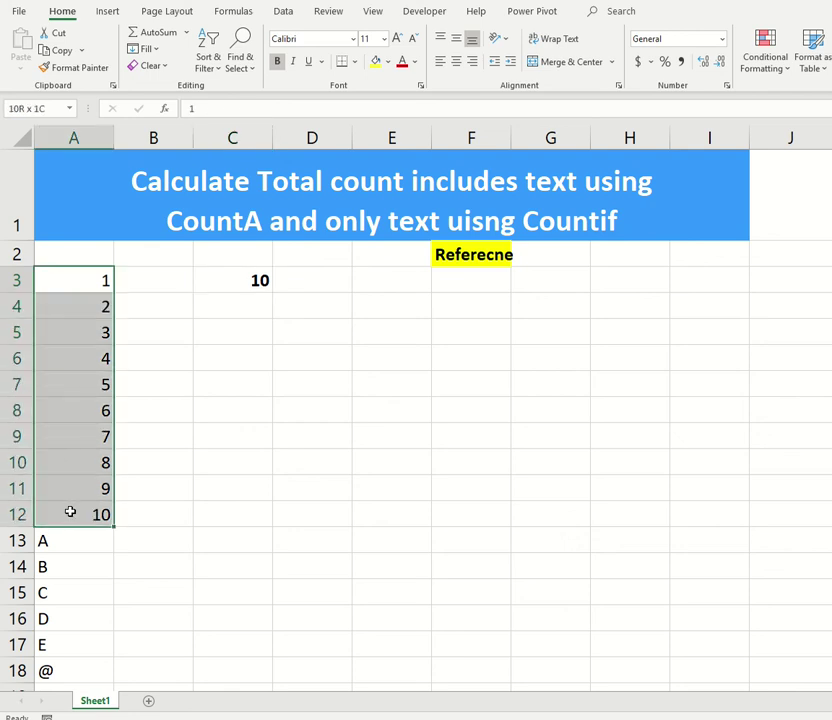
left_click_drag(76, 280, 80, 505)
left_click(230, 300)
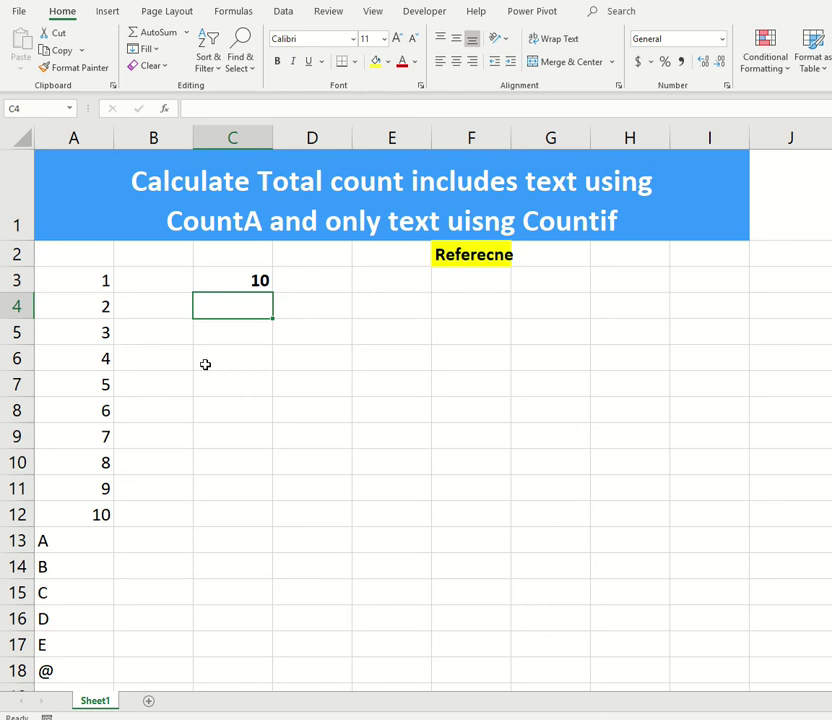
left_click(66, 278)
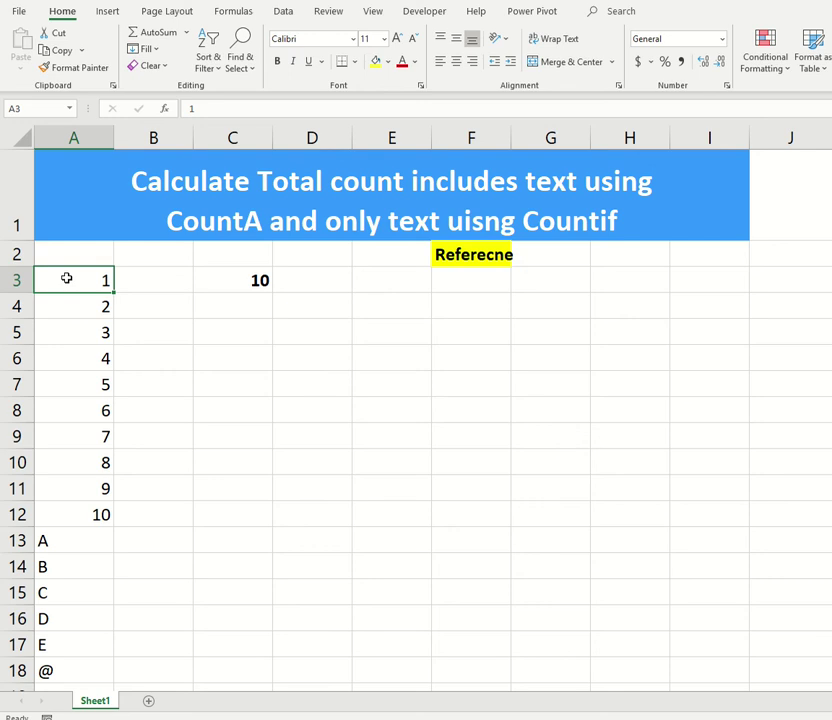
left_click_drag(66, 278, 84, 672)
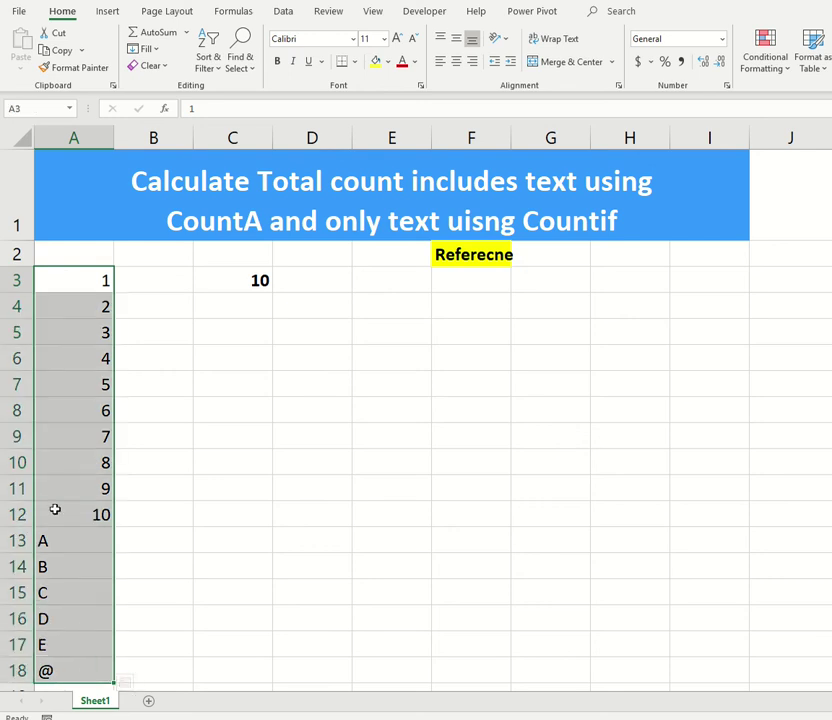
left_click(60, 541)
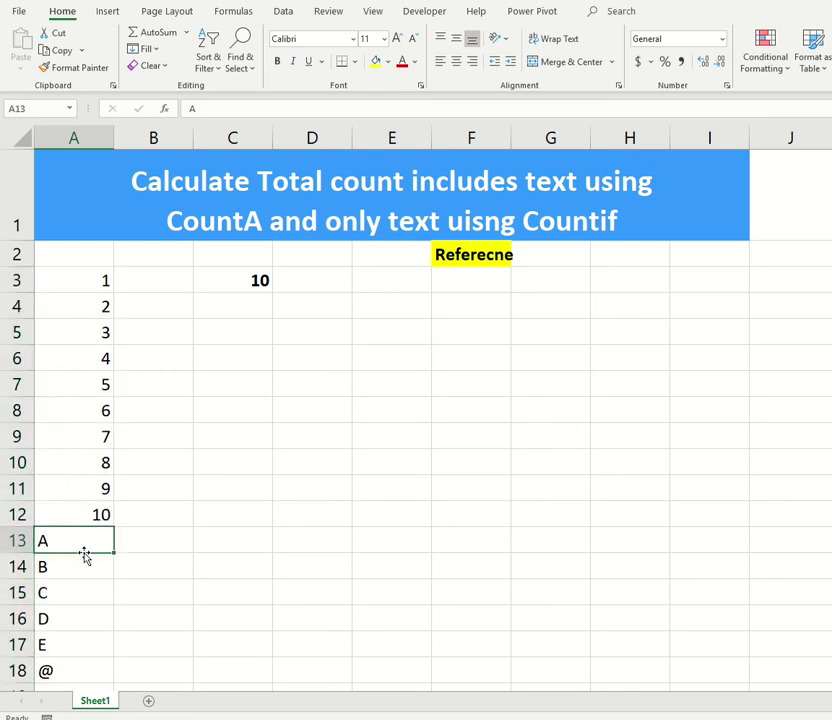
left_click(71, 572)
left_click(60, 620)
left_click(57, 667)
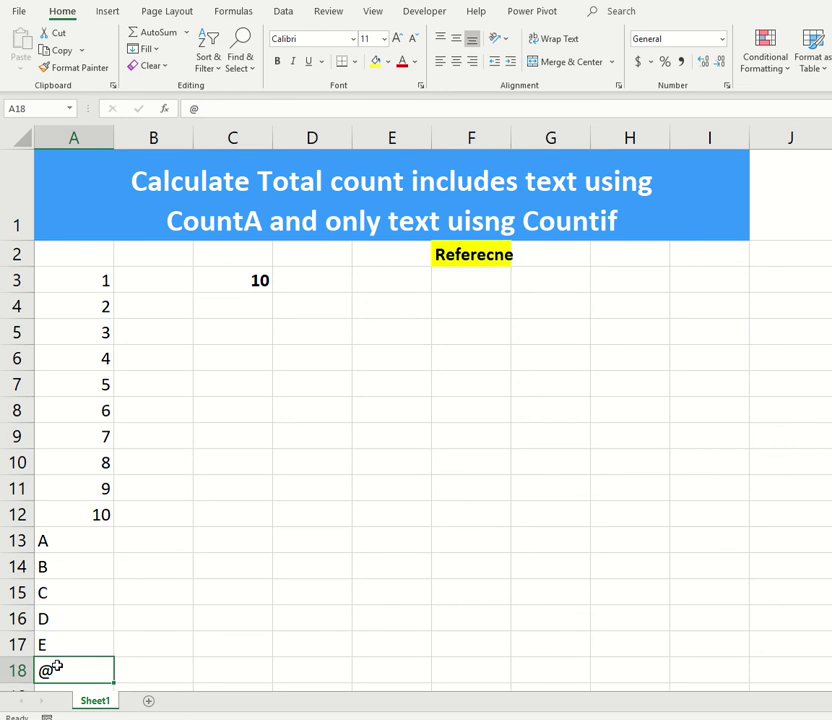
scroll(74, 650, "down", 1)
scroll(74, 652, "up", 1)
left_click(78, 290)
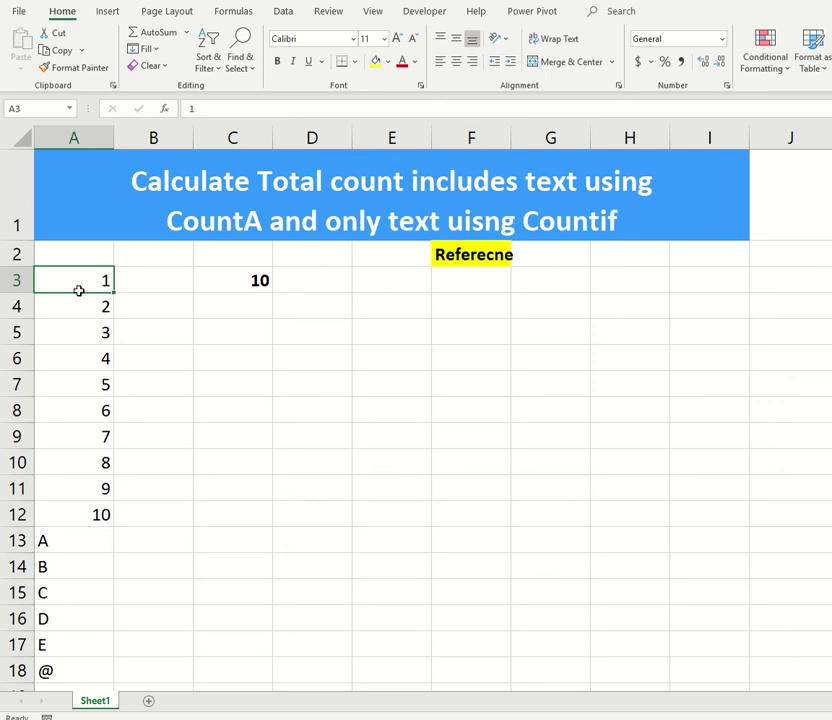
left_click_drag(78, 290, 62, 672)
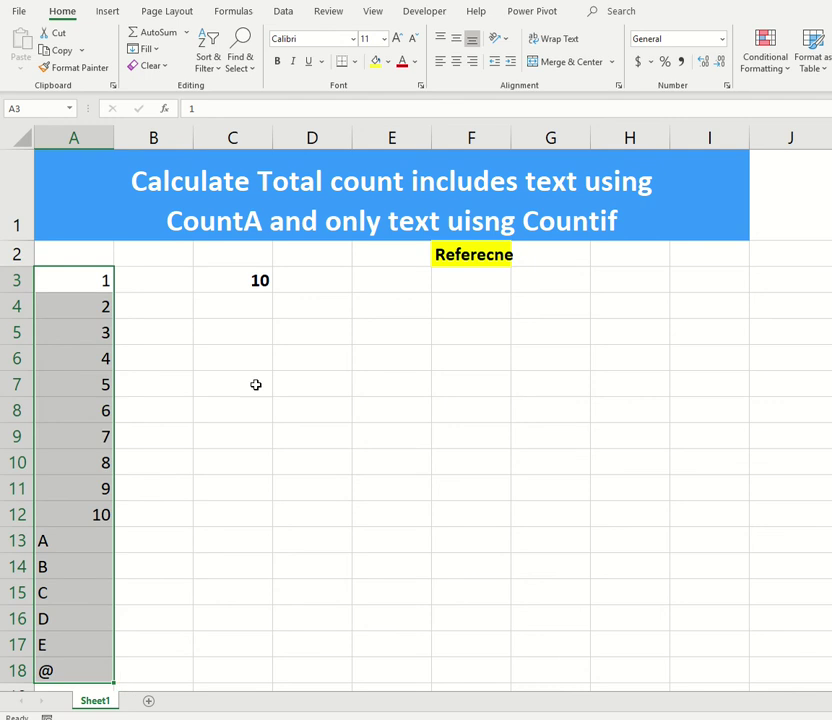
- Enter =COUNTA(A3:A19) in C4 to count all non-empty cells, including text and symbols
left_click(245, 314)
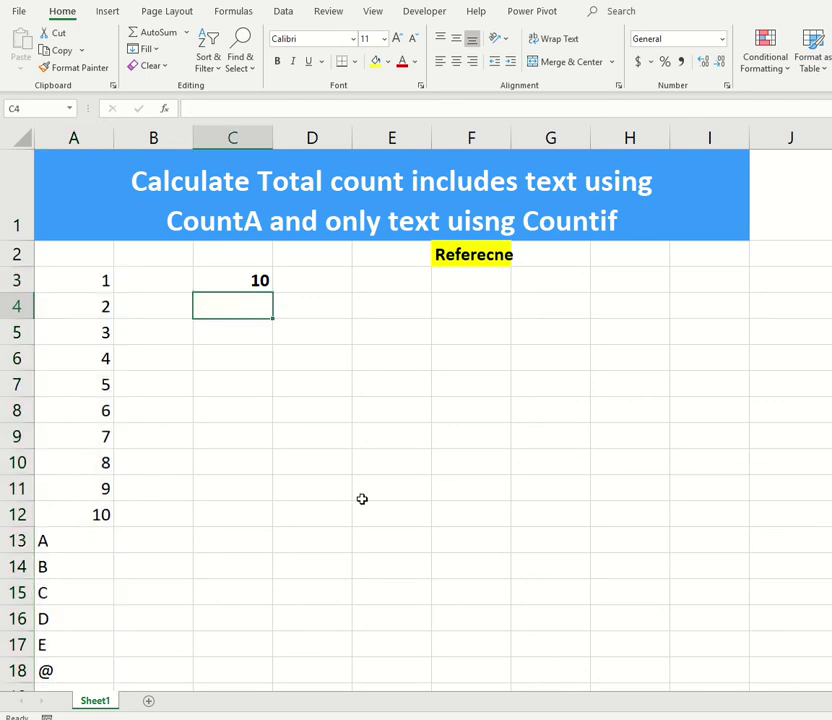
type("=cou")
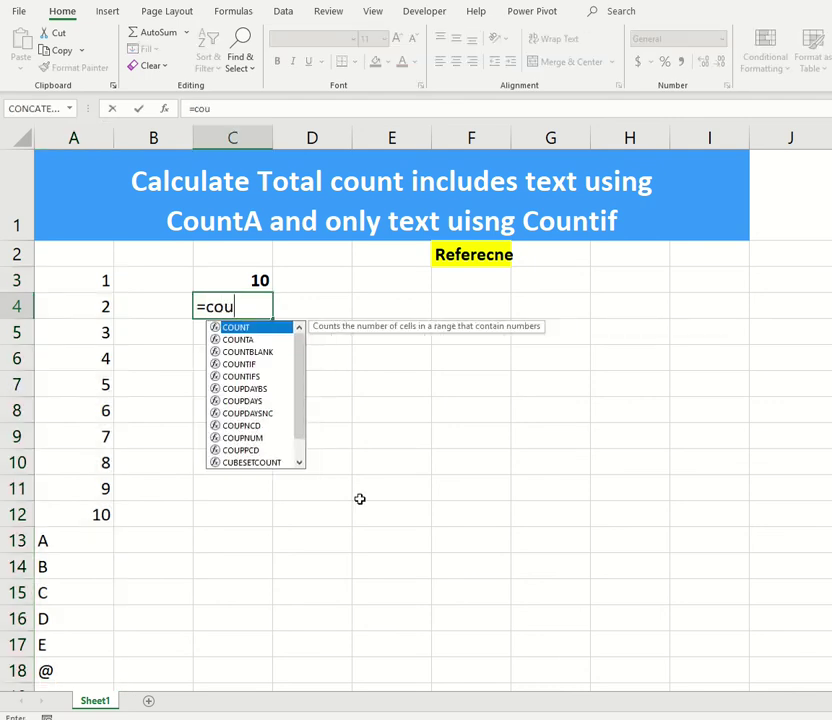
type("ntA")
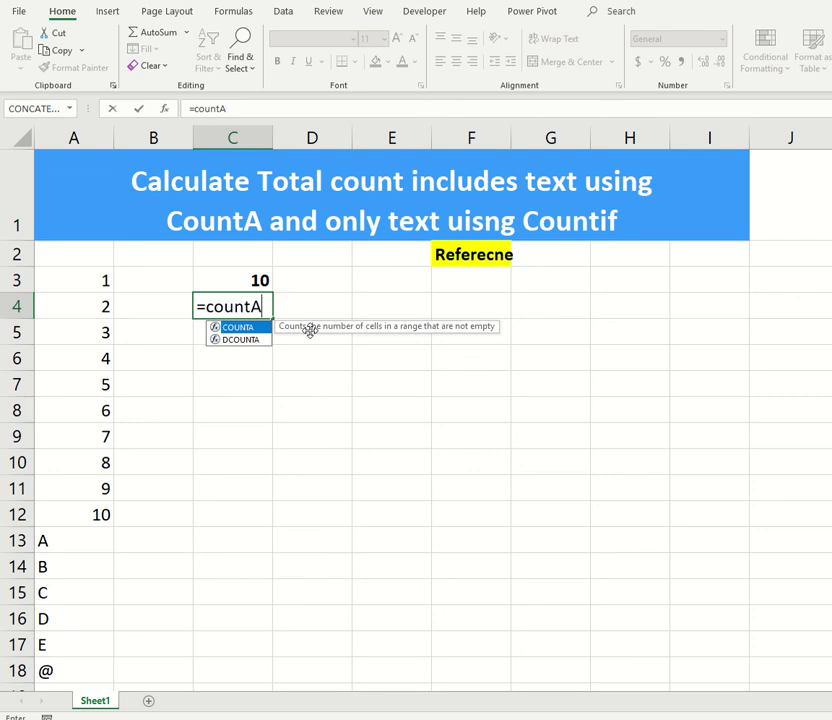
type("(")
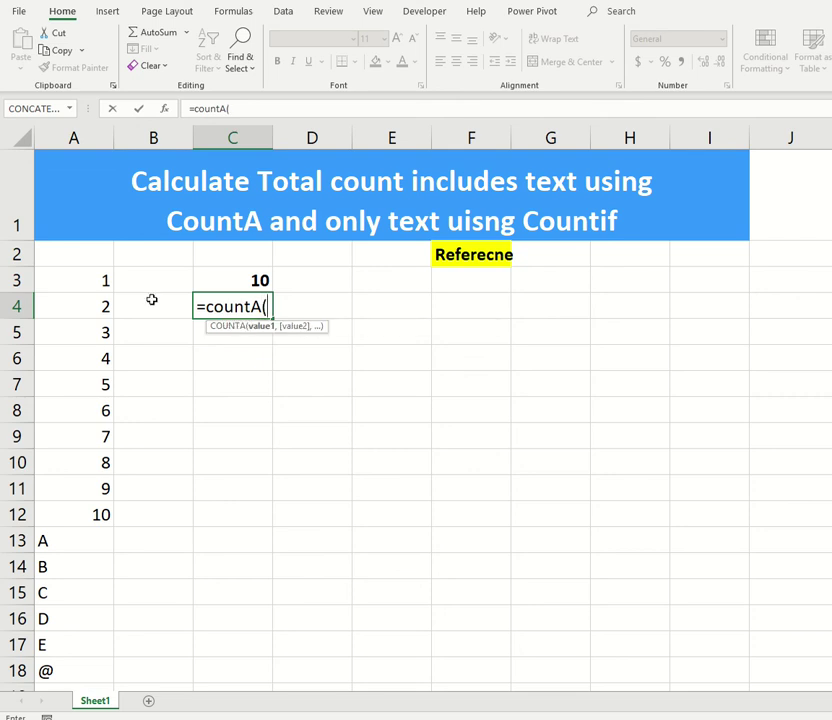
left_click(101, 285)
left_click_drag(101, 285, 102, 603)
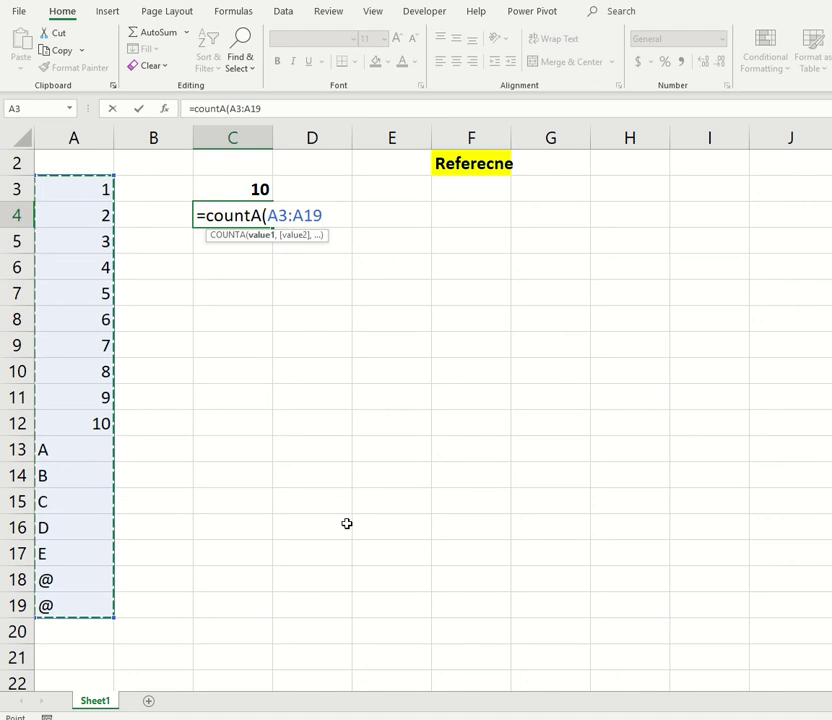
type(")")
key("Return")
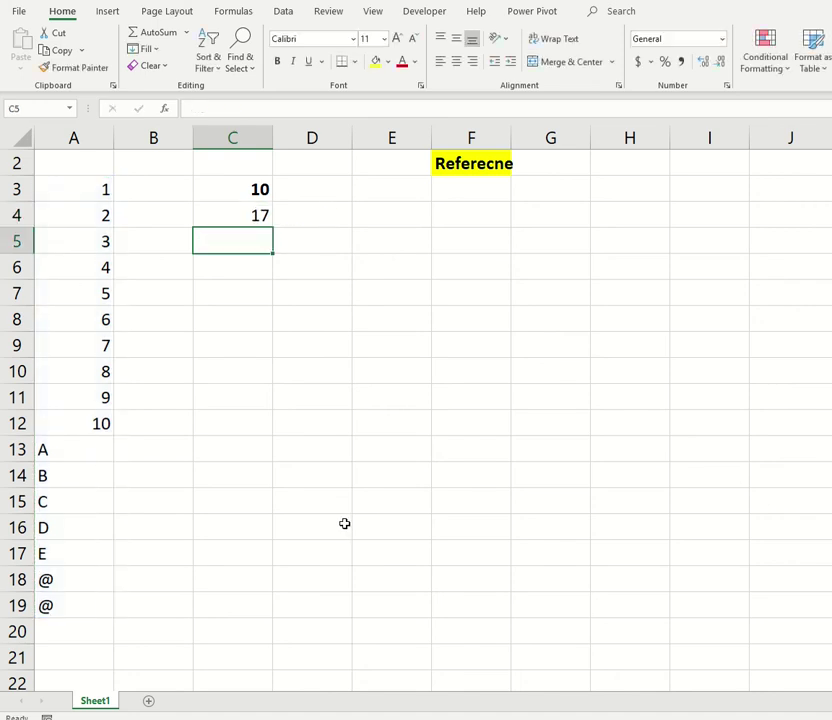
scroll(344, 524, "up", 1)
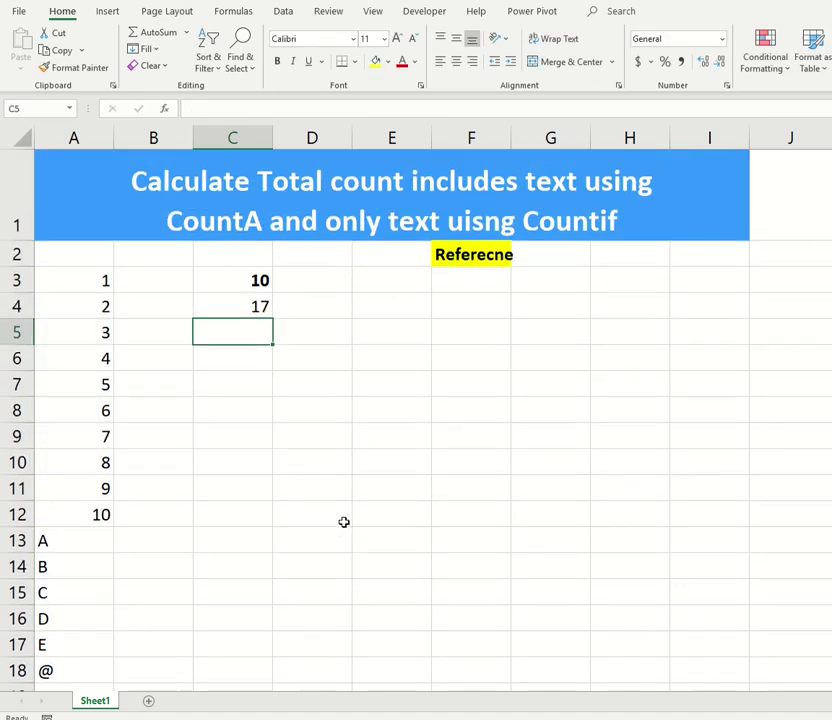
- Check the COUNTA result in C4 against the numbers, letters and symbols listed in A3:A19
left_click(243, 316)
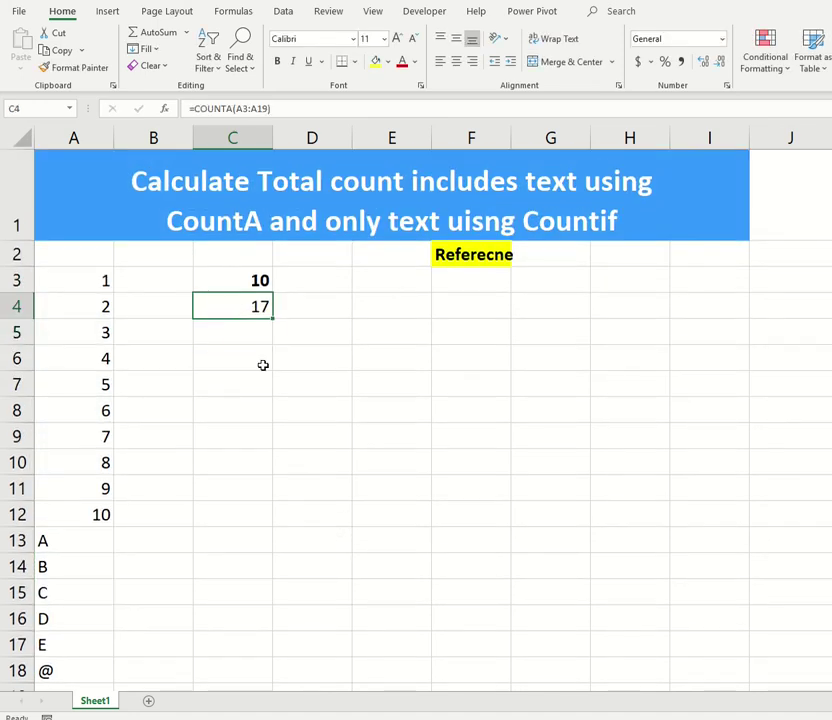
left_click_drag(97, 284, 74, 663)
scroll(74, 663, "down", 2)
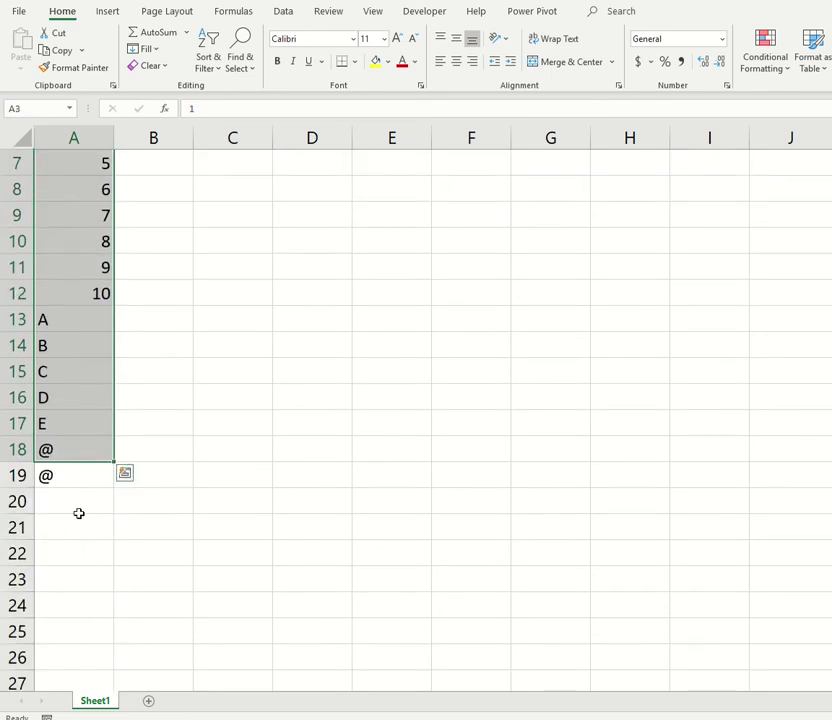
left_click(75, 479)
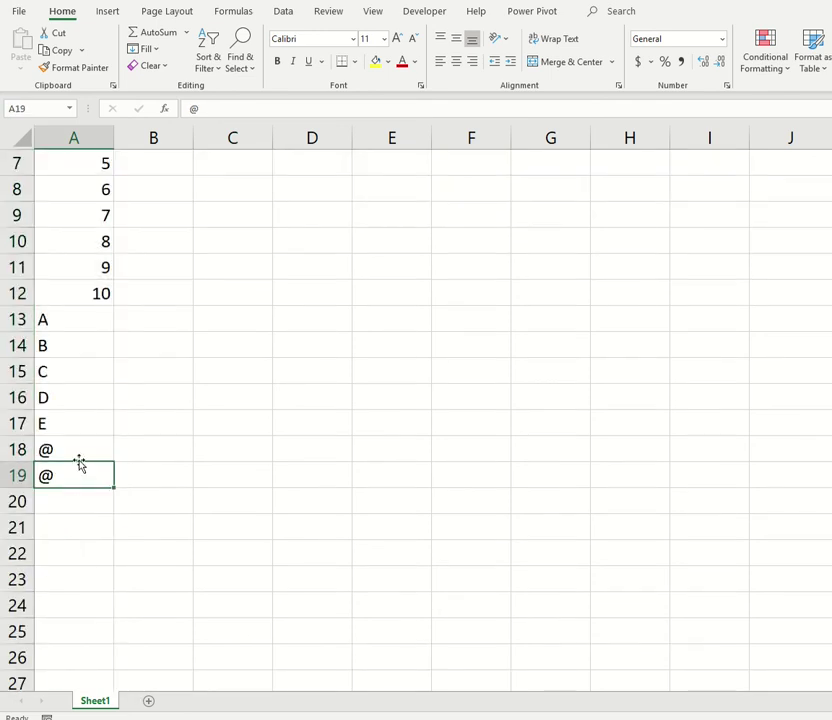
left_click(81, 452)
left_click_drag(81, 452, 81, 477)
left_click_drag(87, 319, 84, 420)
scroll(84, 420, "up", 2)
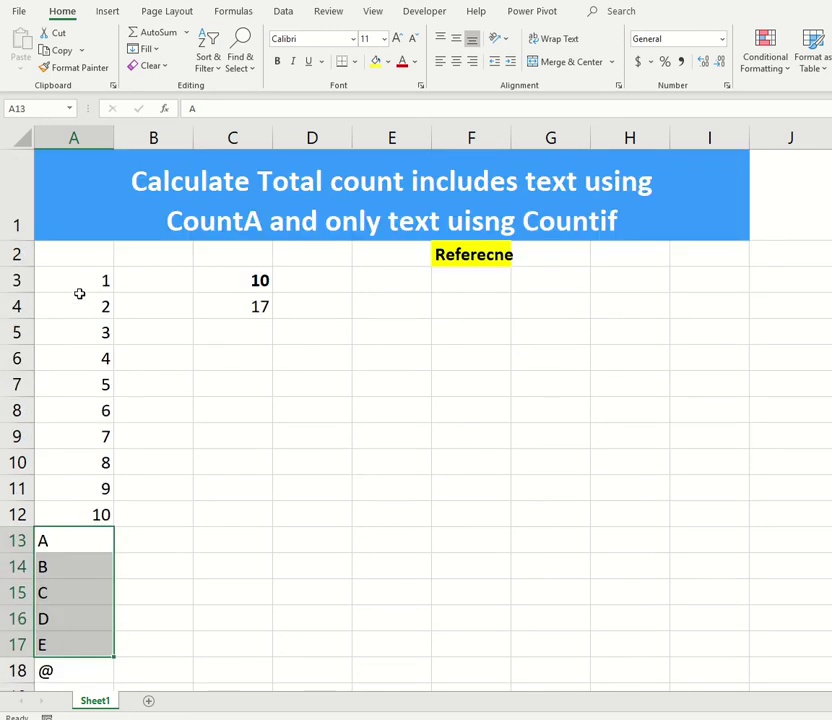
left_click_drag(79, 283, 69, 492)
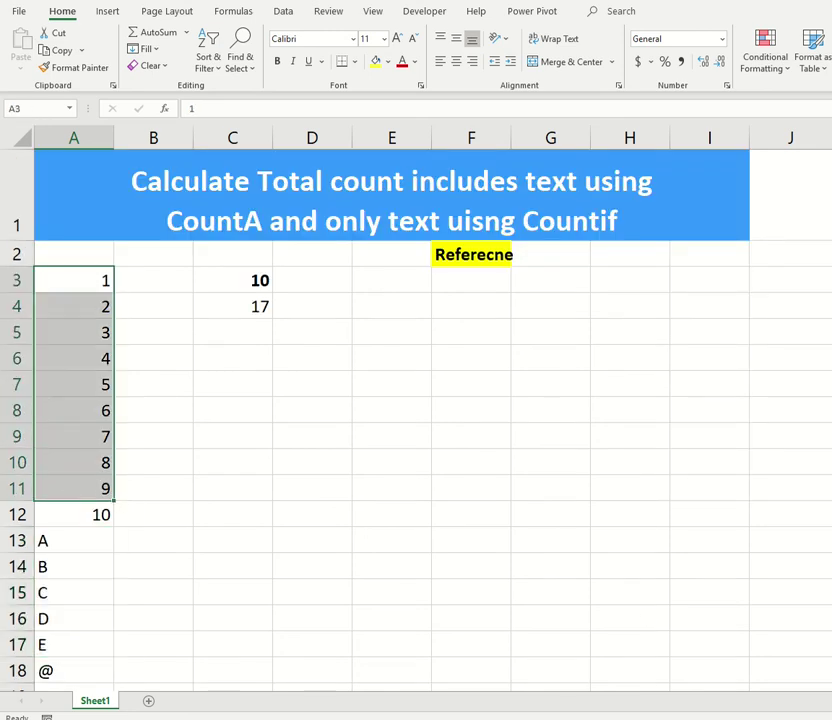
scroll(160, 502, "down", 1)
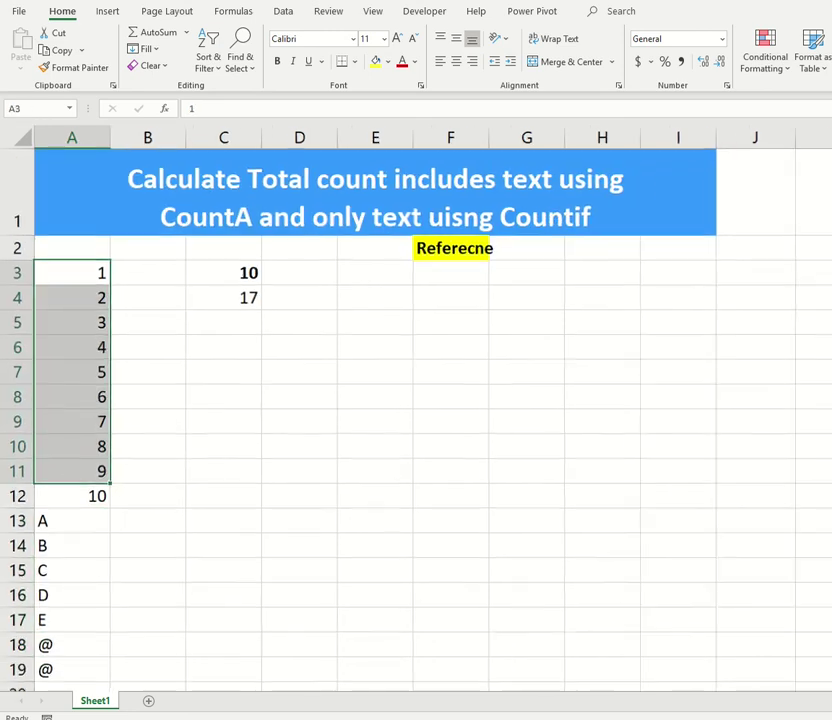
left_click(88, 660)
left_click_drag(88, 660, 81, 280)
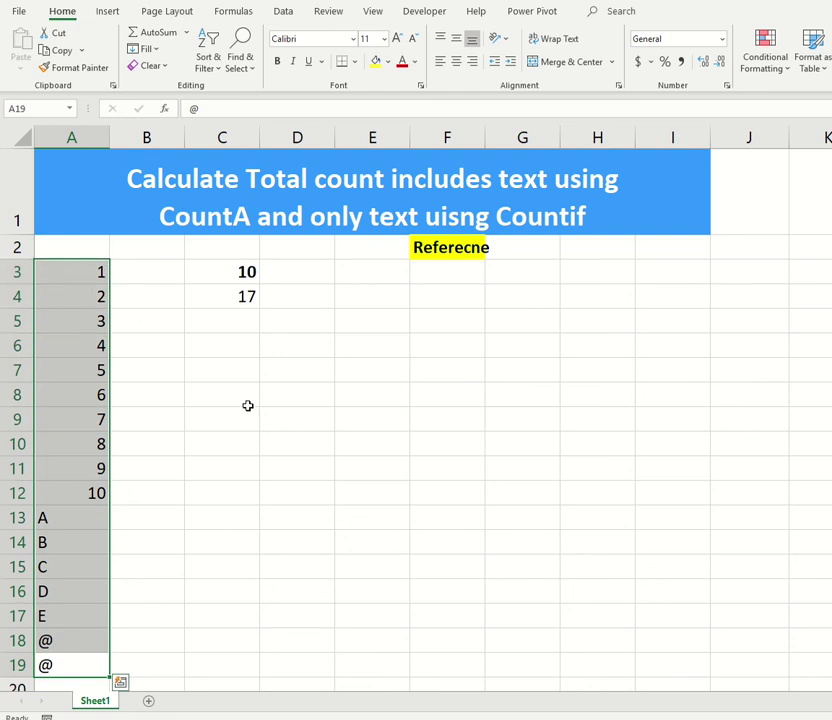
- Copy the COUNTA formula from C4 into F4 as the reference text =COUNTA(A3:A19)
left_click(240, 294)
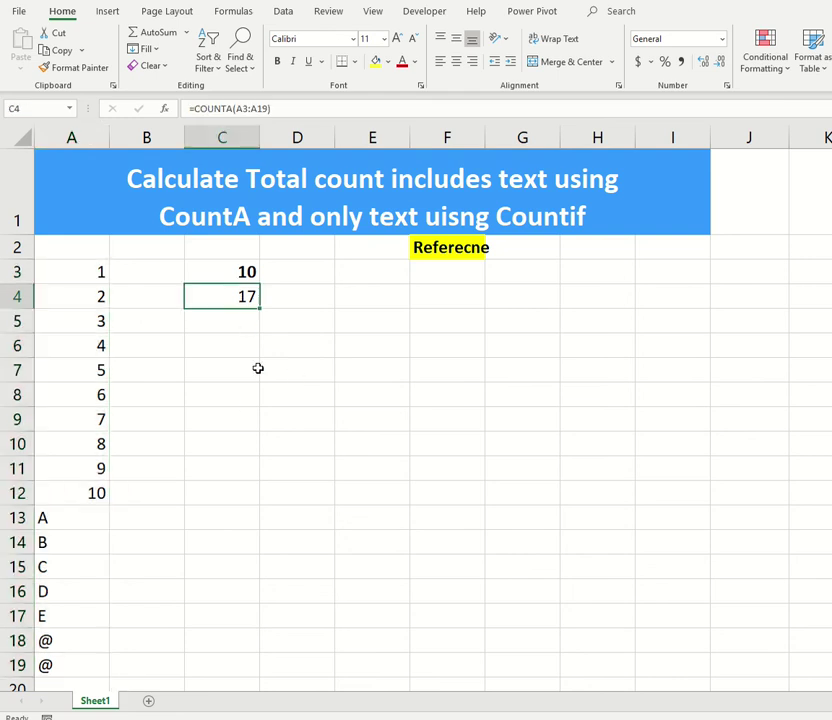
left_click(296, 110)
left_click_drag(296, 110, 110, 108)
key("ctrl+c")
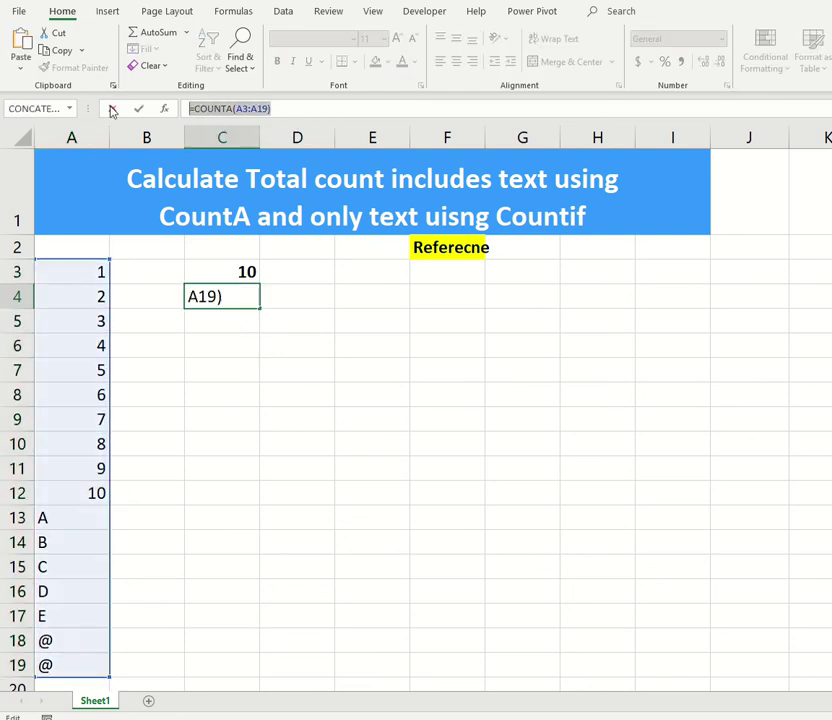
key("Return")
left_click(469, 290)
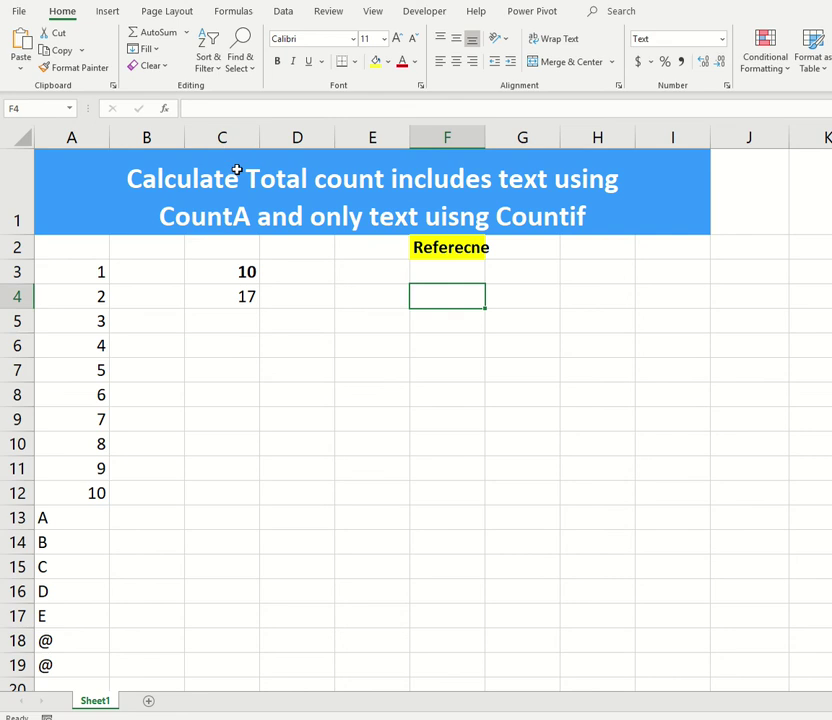
left_click(249, 106)
key("ctrl+v")
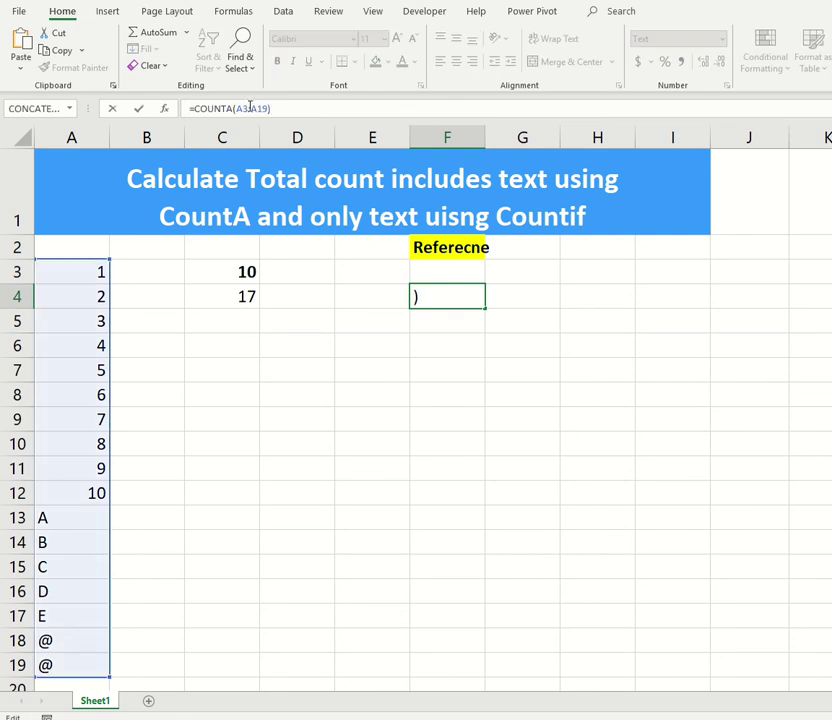
key("Return")
- Copy the COUNT formula from C3 into F3 as the reference text =COUNT(A:A)
left_click(225, 275)
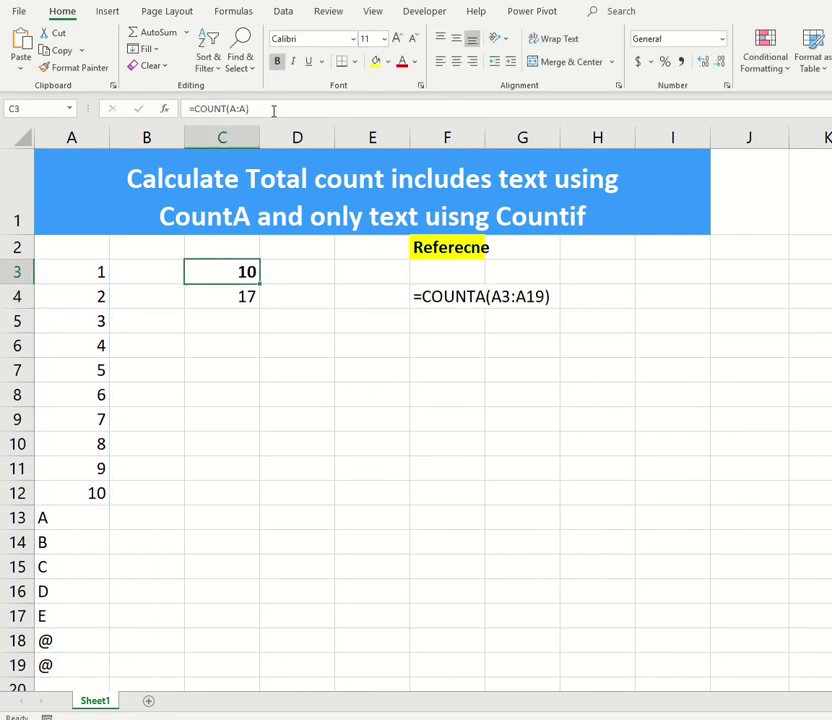
triple_click(273, 109)
key("ctrl+c")
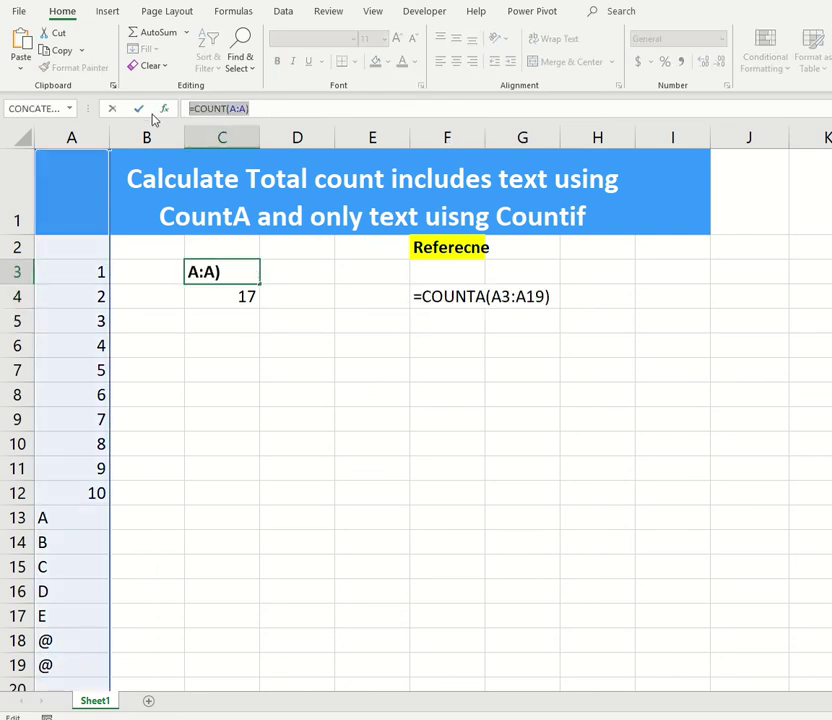
key("Return")
left_click(449, 275)
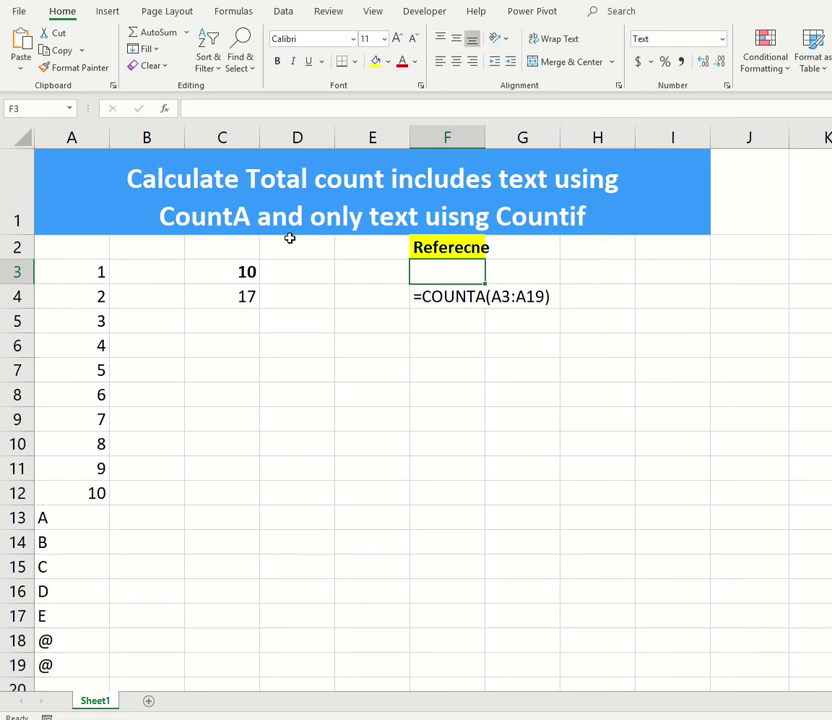
left_click(266, 111)
key("ctrl+v")
key("Return")
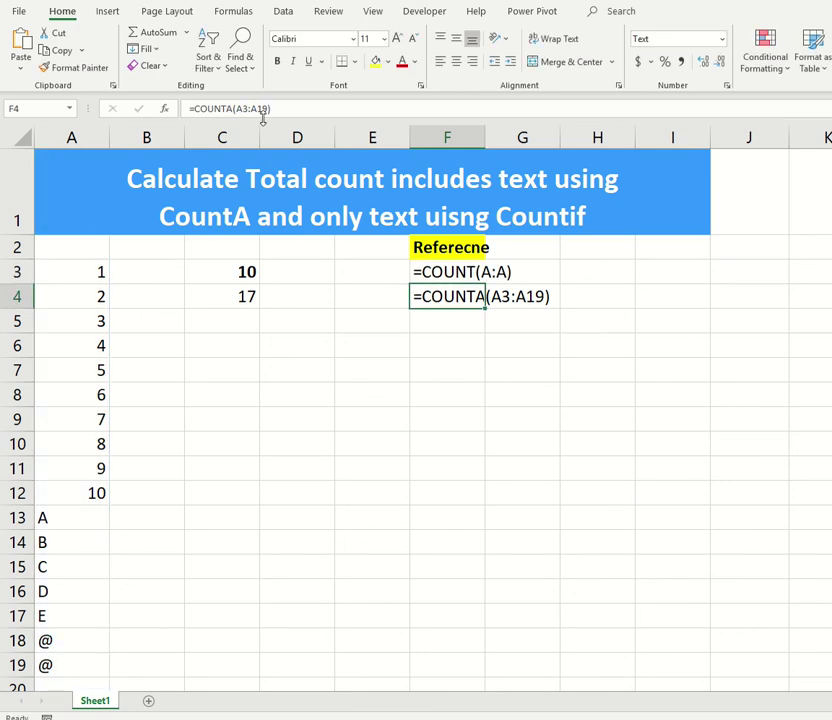
- Enter =COUNTIF(A3:A19,1) in C5 to count how often the value 1 occurs in the list
left_click(252, 321)
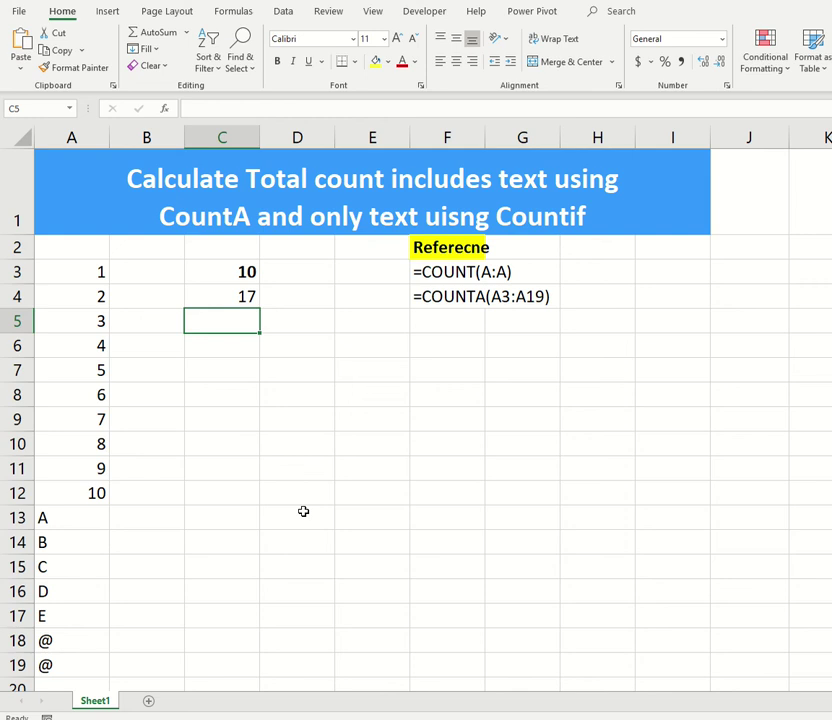
type("=count")
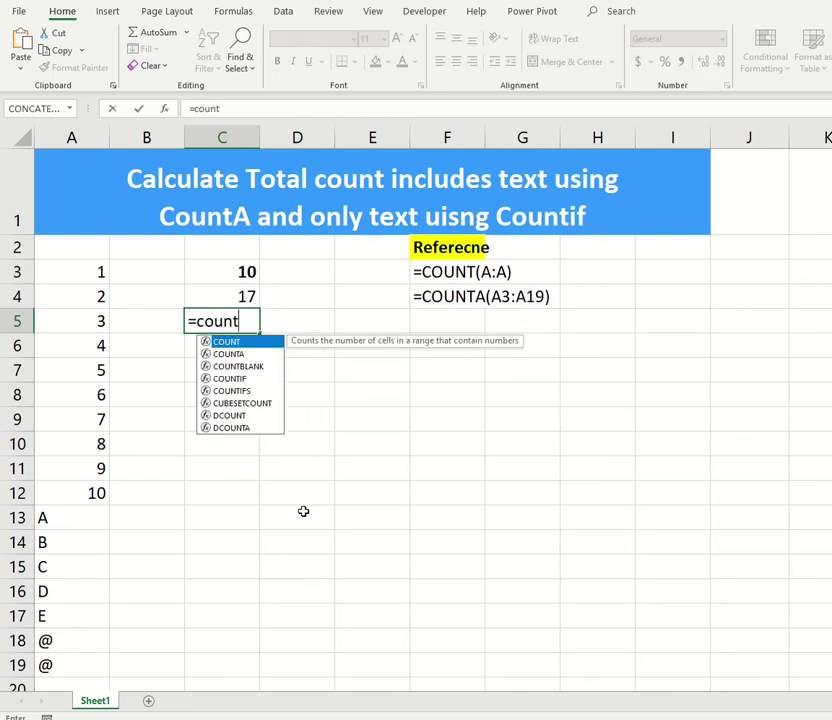
double_click(243, 378)
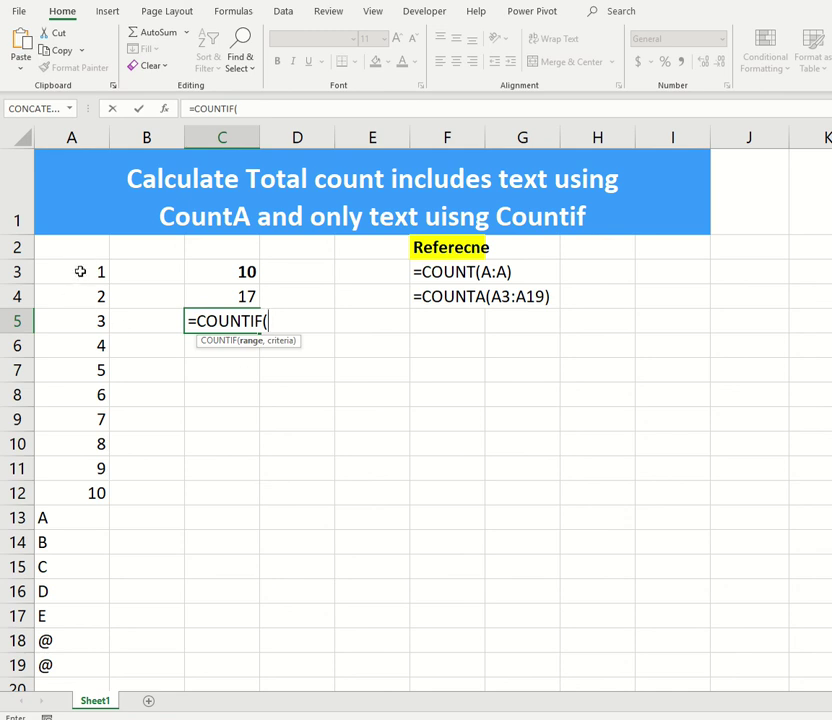
left_click_drag(78, 271, 65, 661)
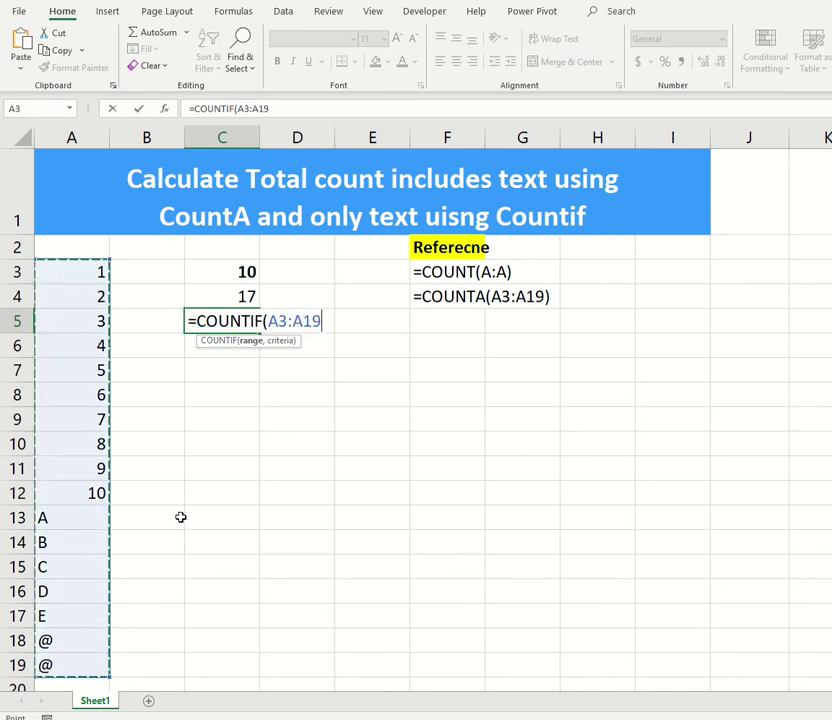
type(",")
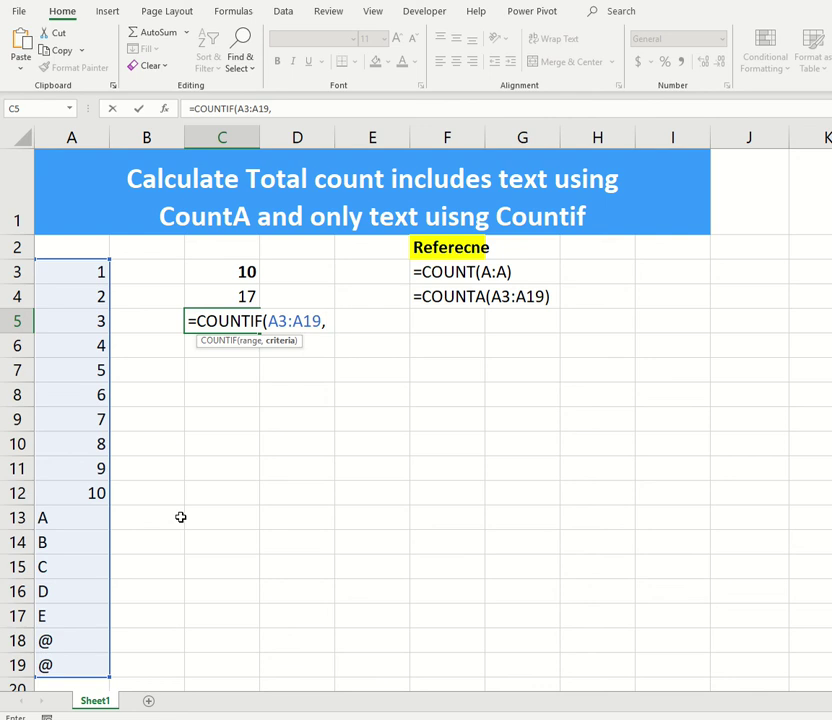
type("1")
key("Return")
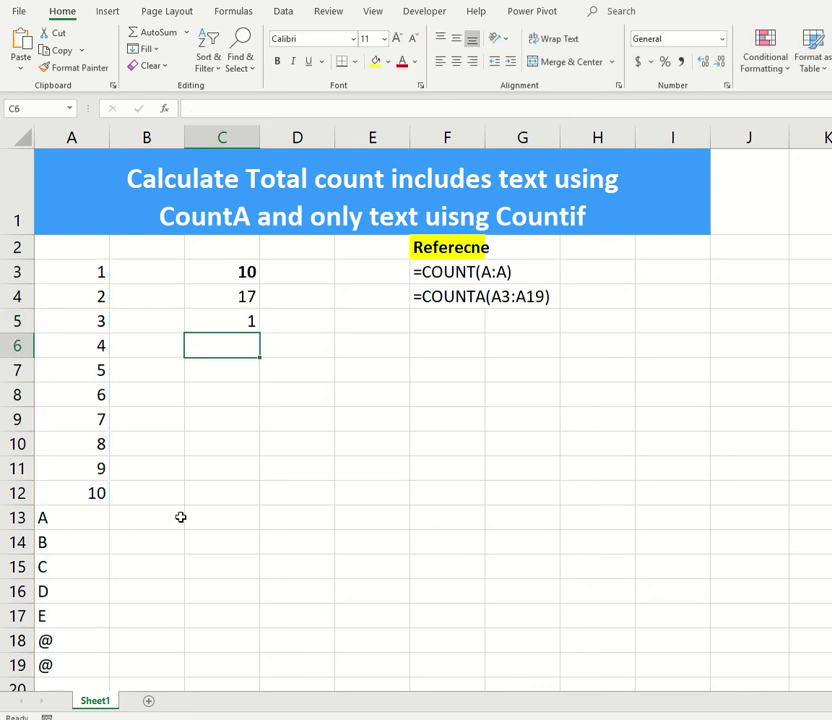
key("Up")
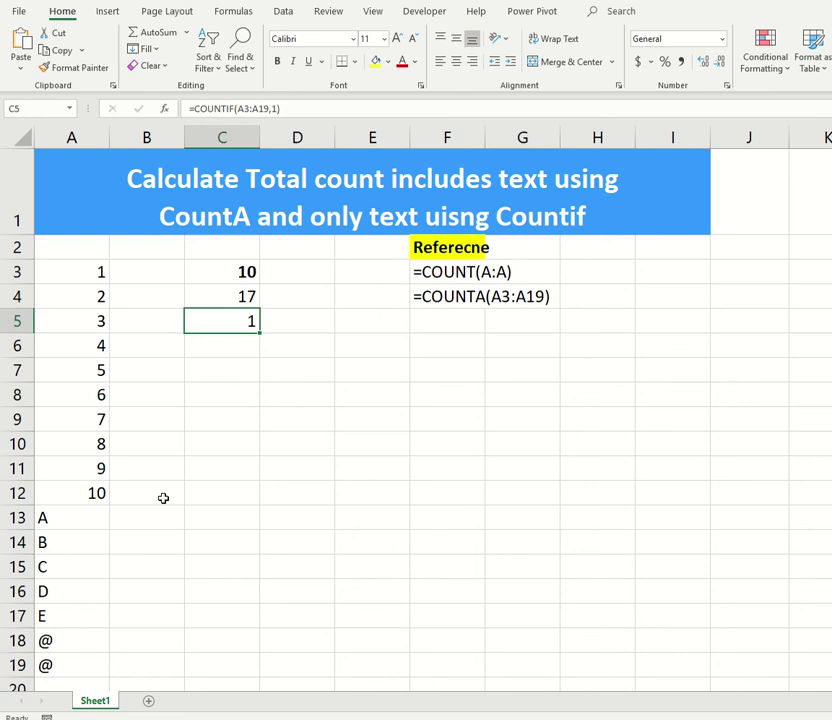
- Change the COUNTIF criterion in C5 to "@" and check it against the @ entries in A18:A19
left_click_drag(67, 272, 80, 659)
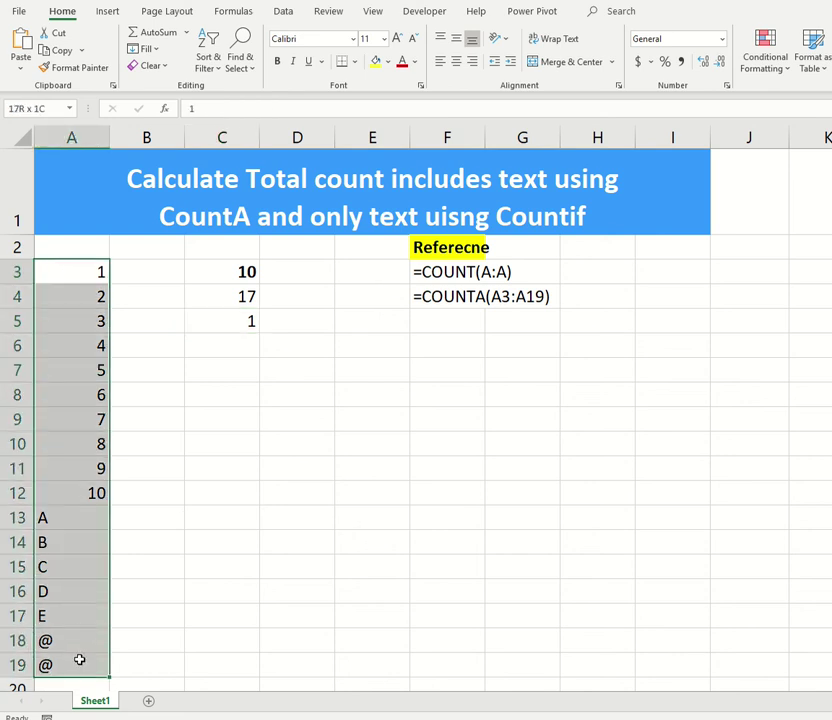
left_click(232, 329)
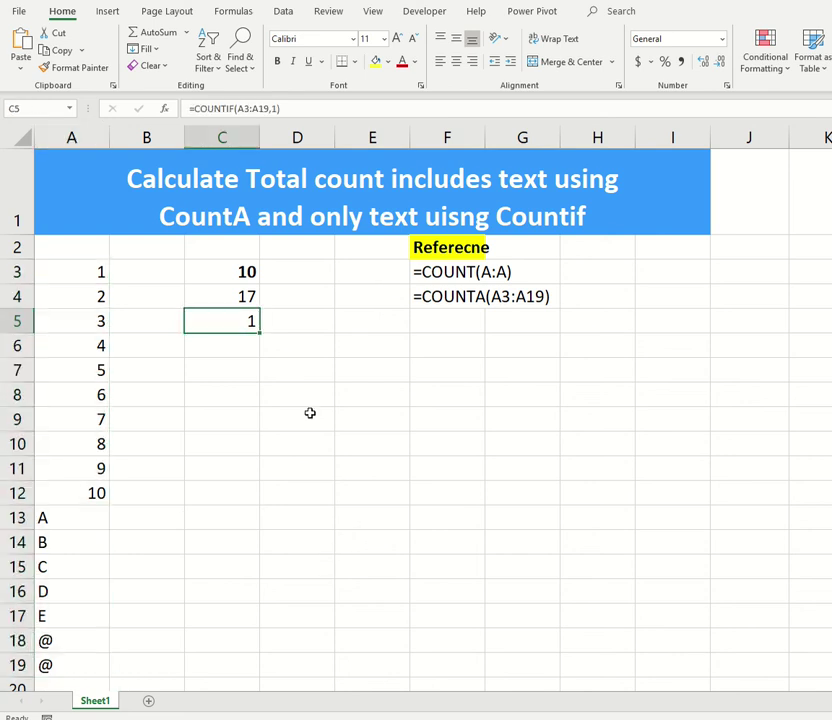
left_click(278, 107)
type(")")
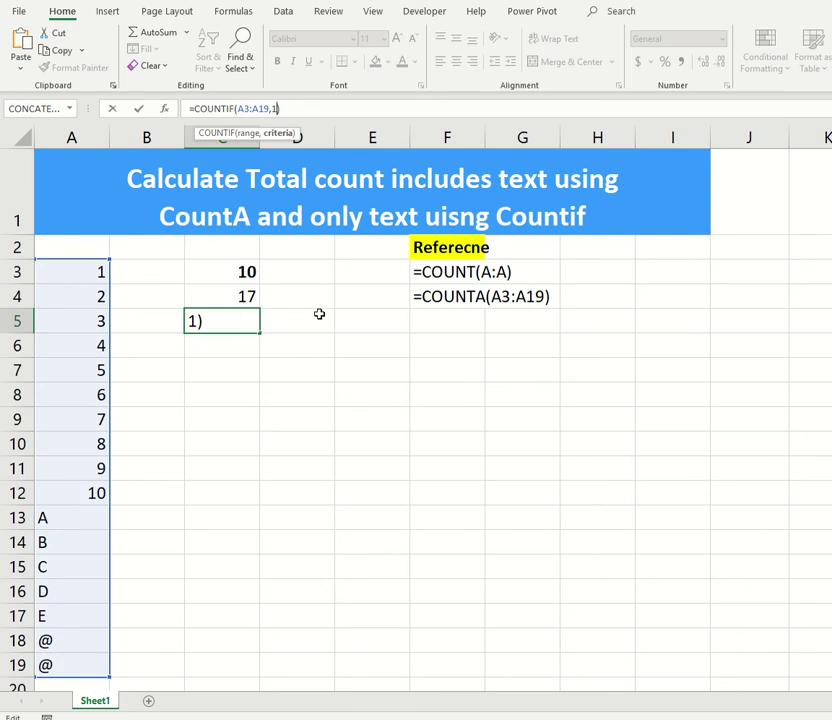
key("BackSpace")
type("\"")
type("@\"")
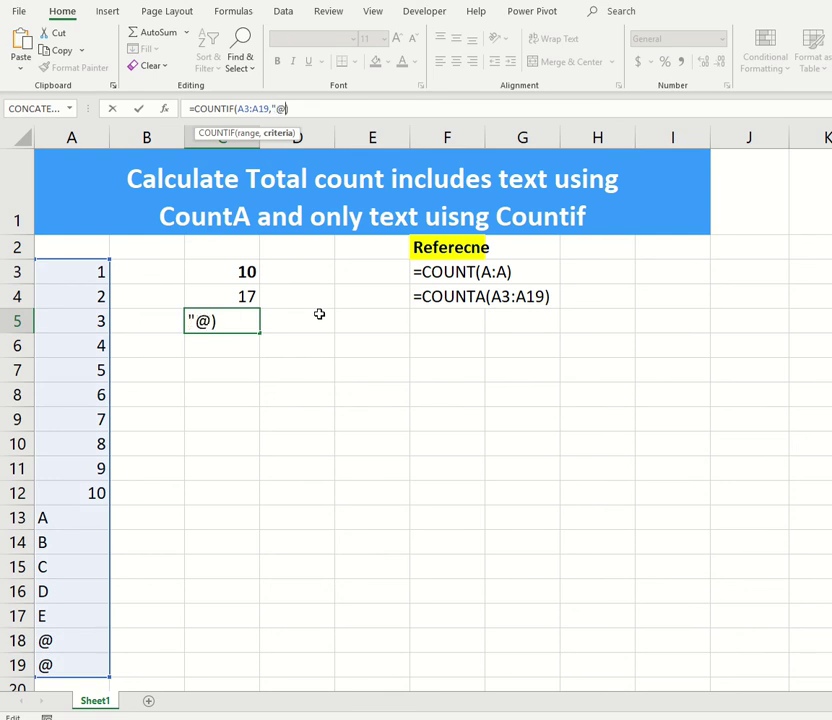
key("Return")
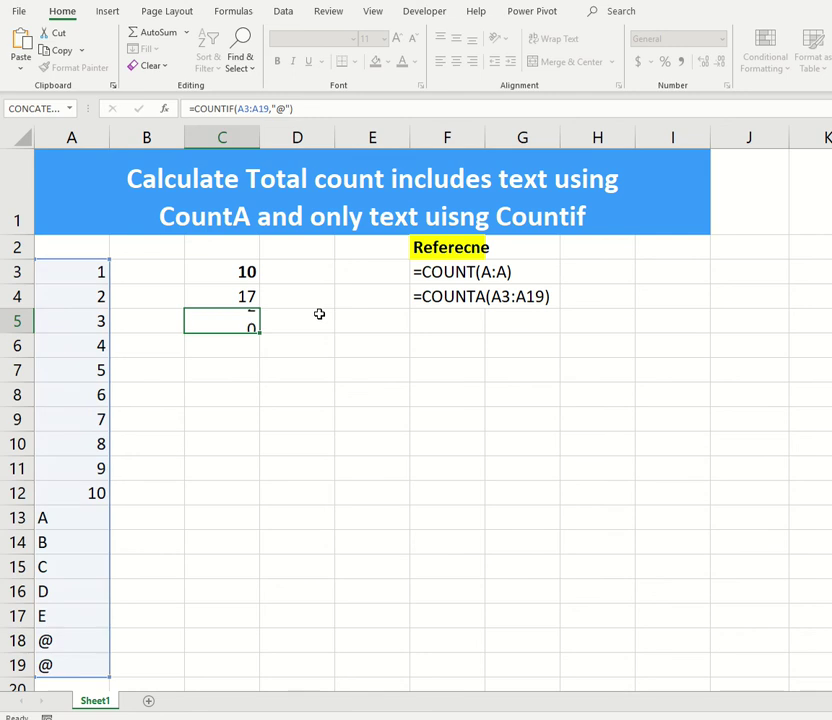
key("Up")
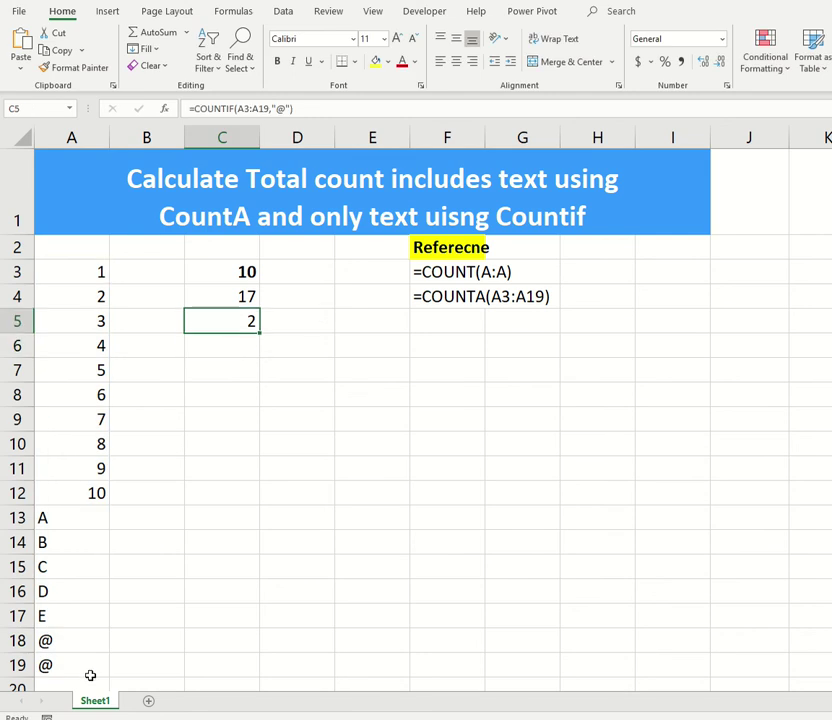
left_click_drag(71, 642, 72, 657)
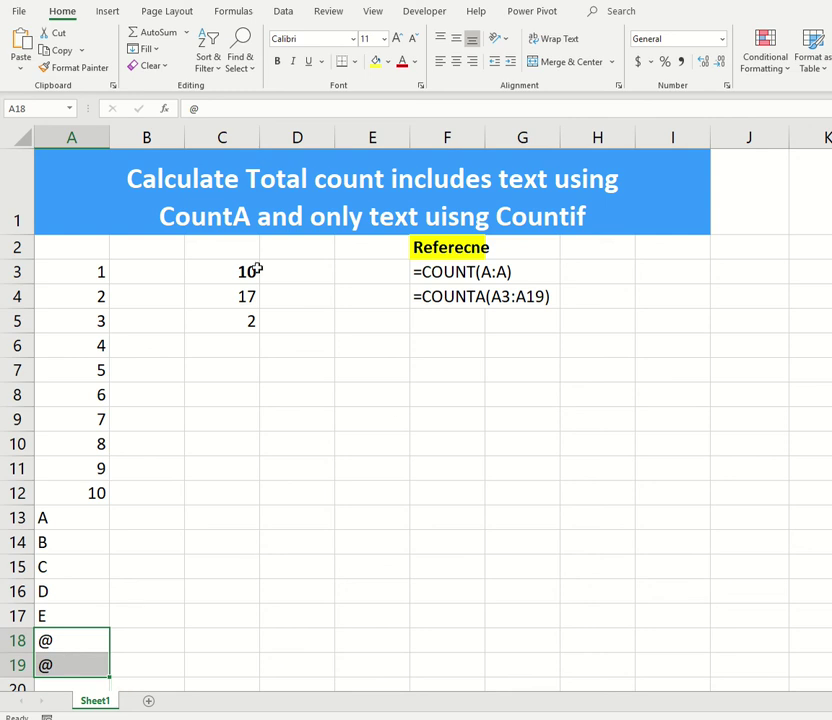
- Copy the COUNTIF formula from C5 into F5 as the reference text =COUNTIF(A3:A19,"@")
left_click(213, 319)
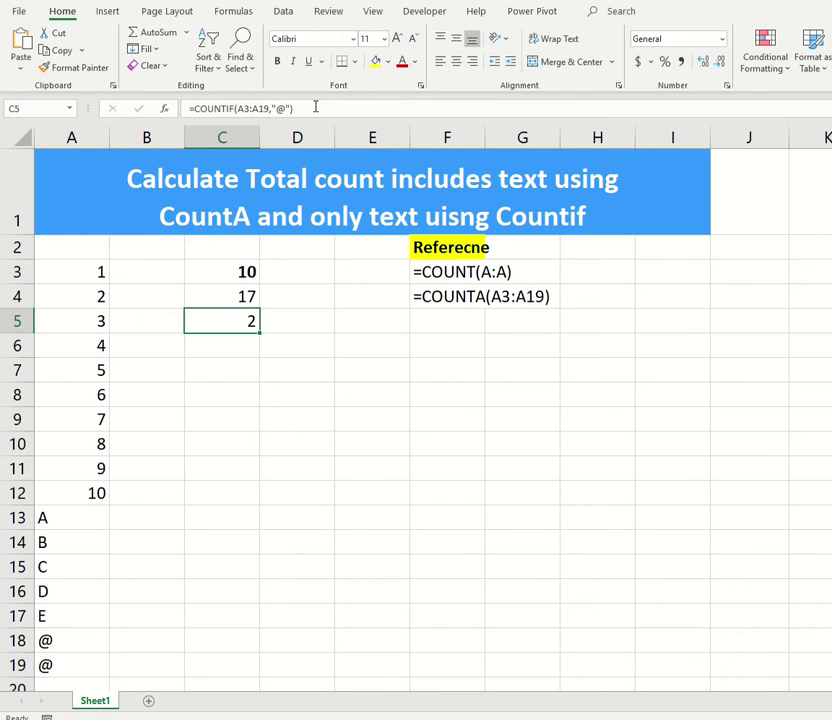
left_click_drag(315, 106, 172, 130)
key("Escape")
key("Return")
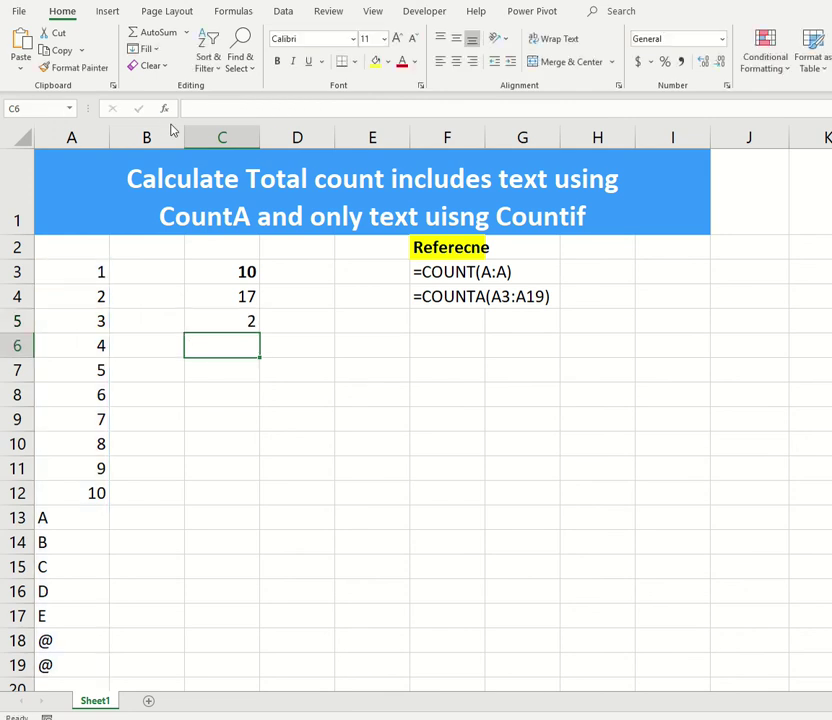
key("Up")
key("Right")
key("Right")
key("Right")
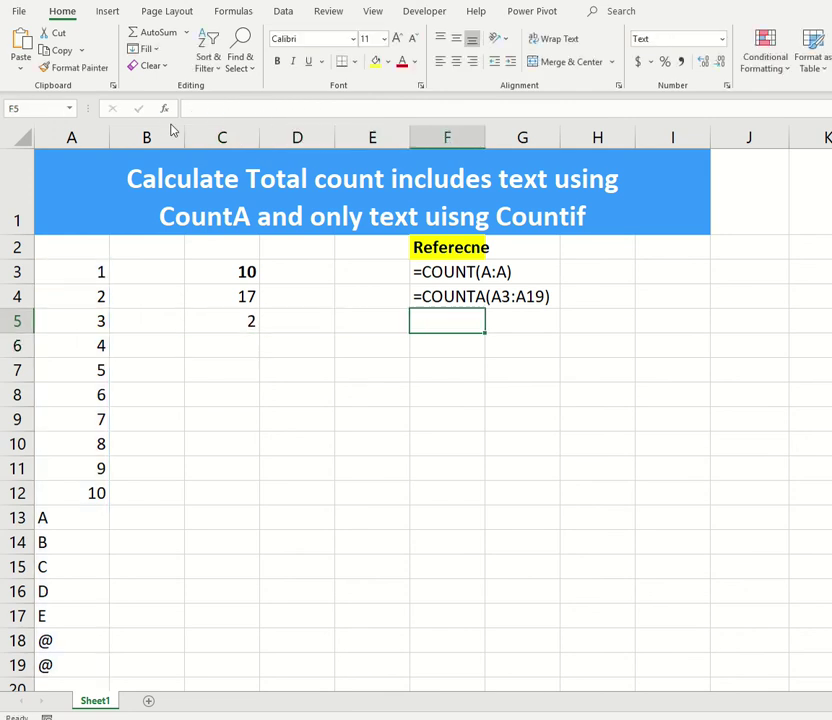
type("=COUNTIF(A3:A19,\"@\")")
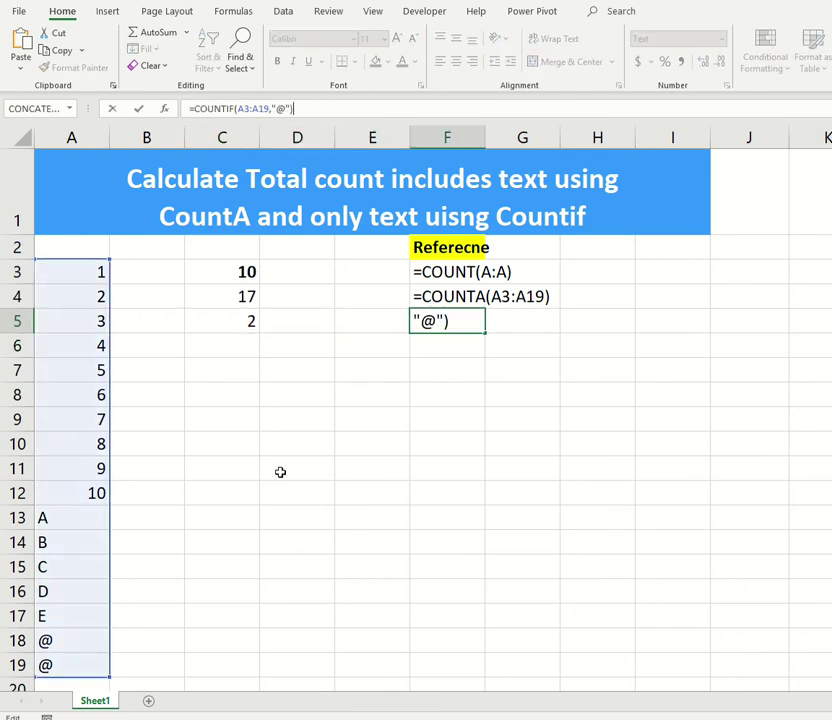
key("Return")
- Enter =COUNTIF(A:A,"*") in C6 to count only the text entries of column A
left_click(219, 342)
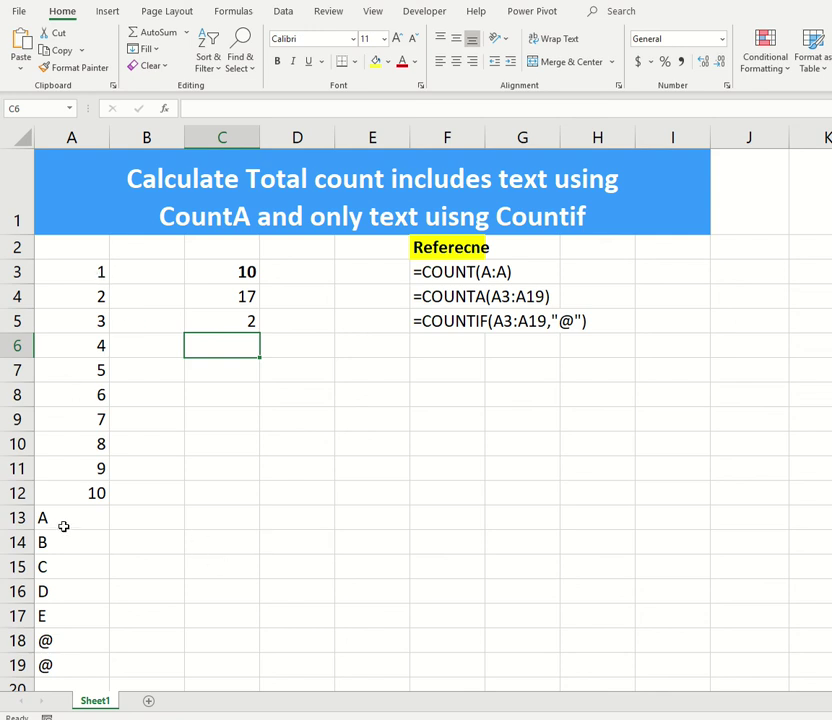
left_click_drag(65, 522, 52, 666)
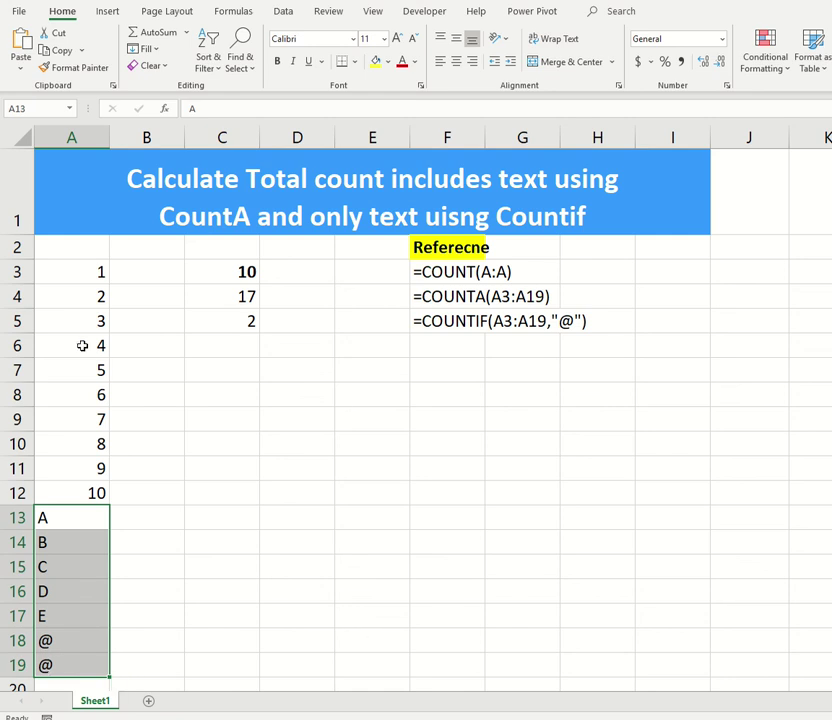
left_click(74, 267)
left_click_drag(74, 267, 61, 660)
left_click(253, 353)
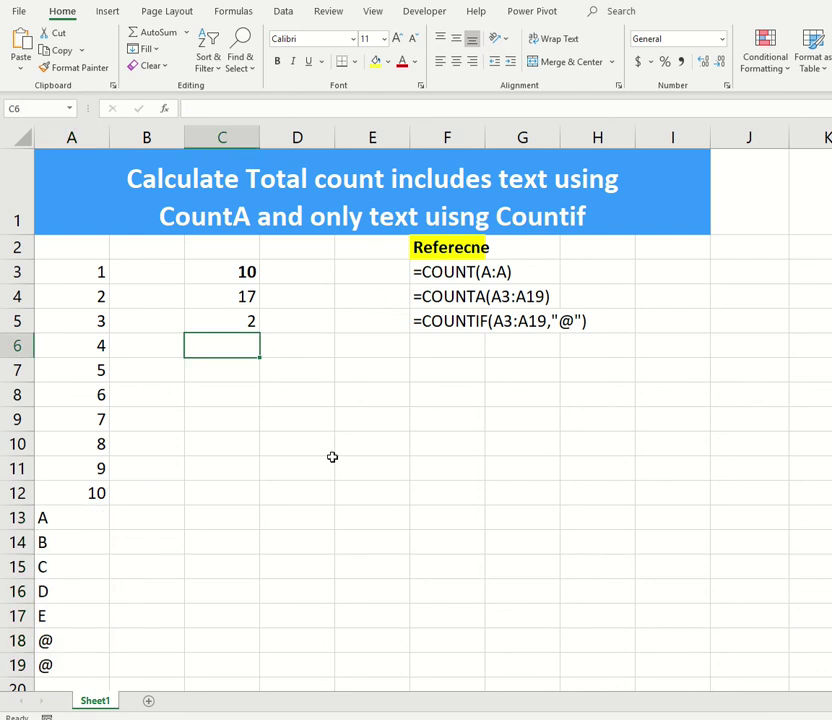
type("=co")
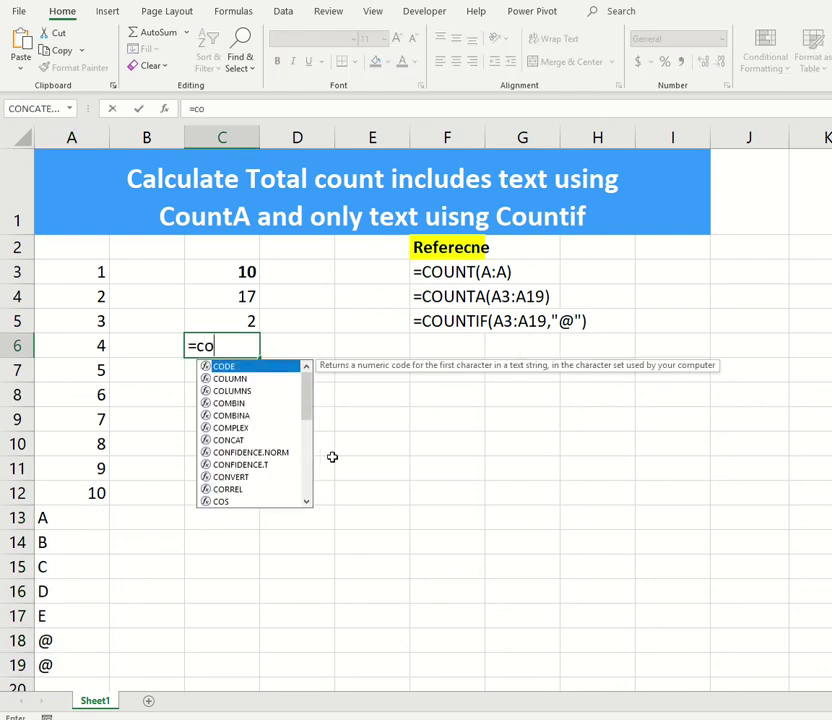
type("untif(")
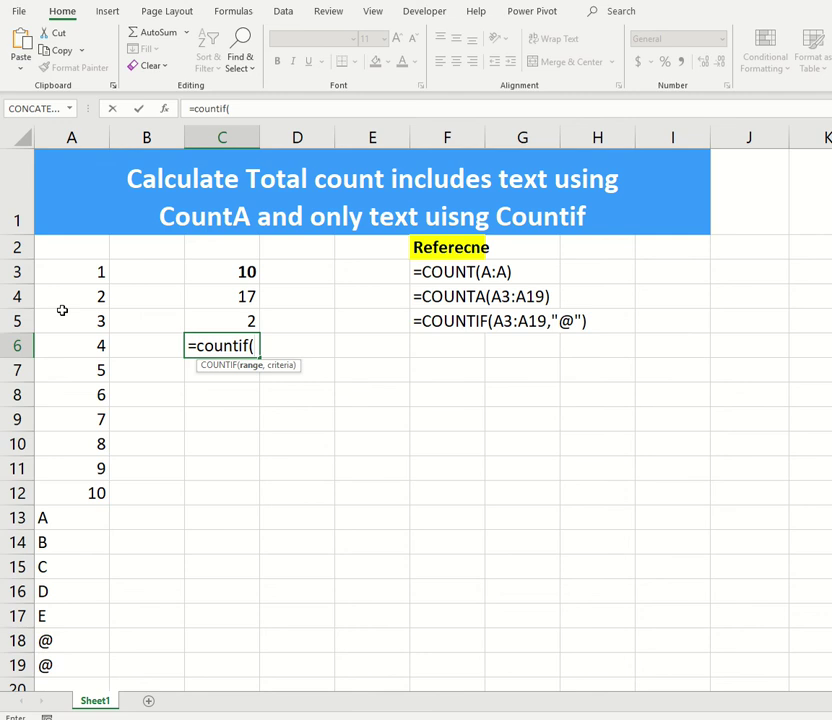
type("A:A,")
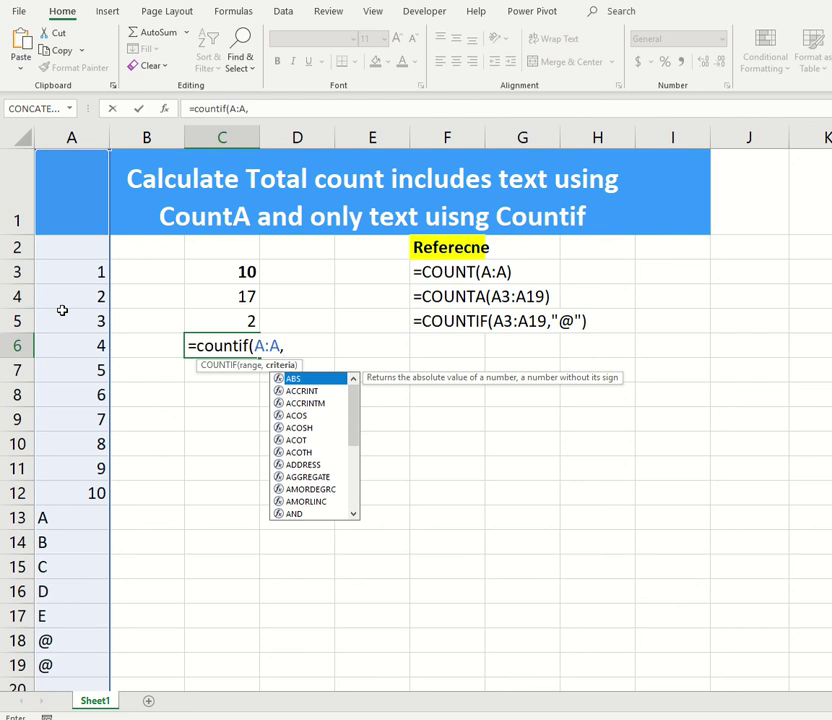
type("\"")
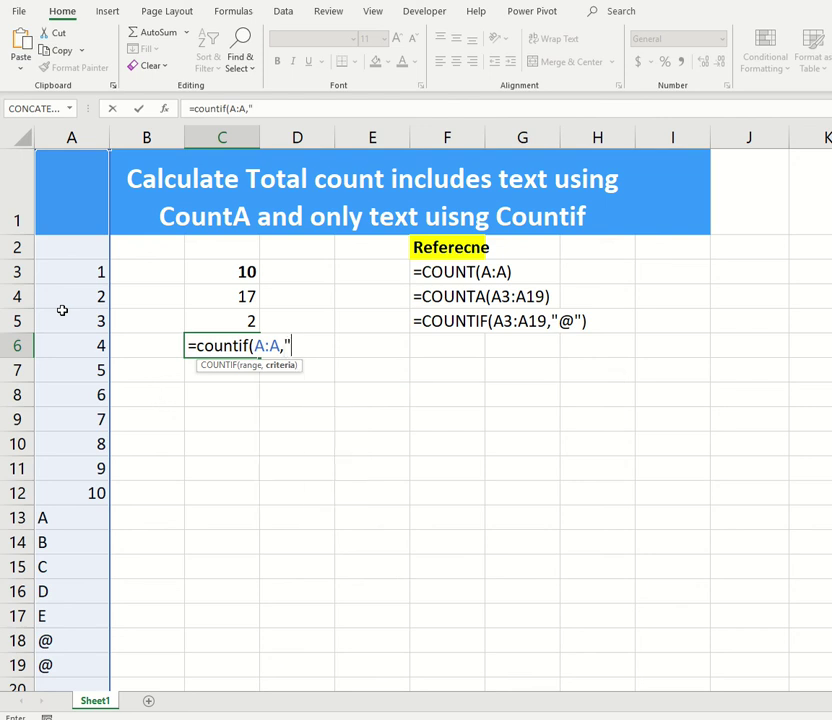
type("*\")")
key("Return")
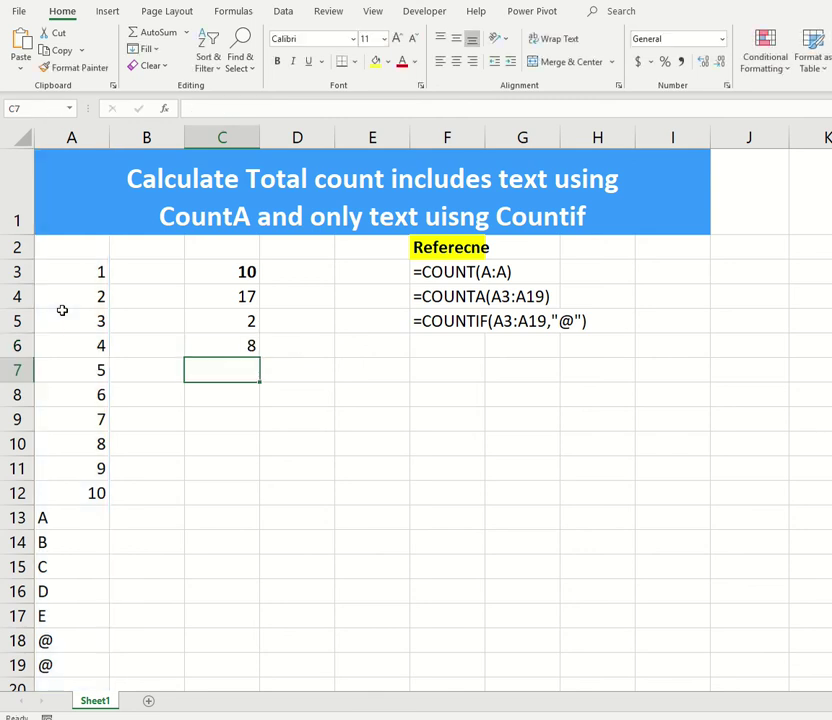
key("Up")
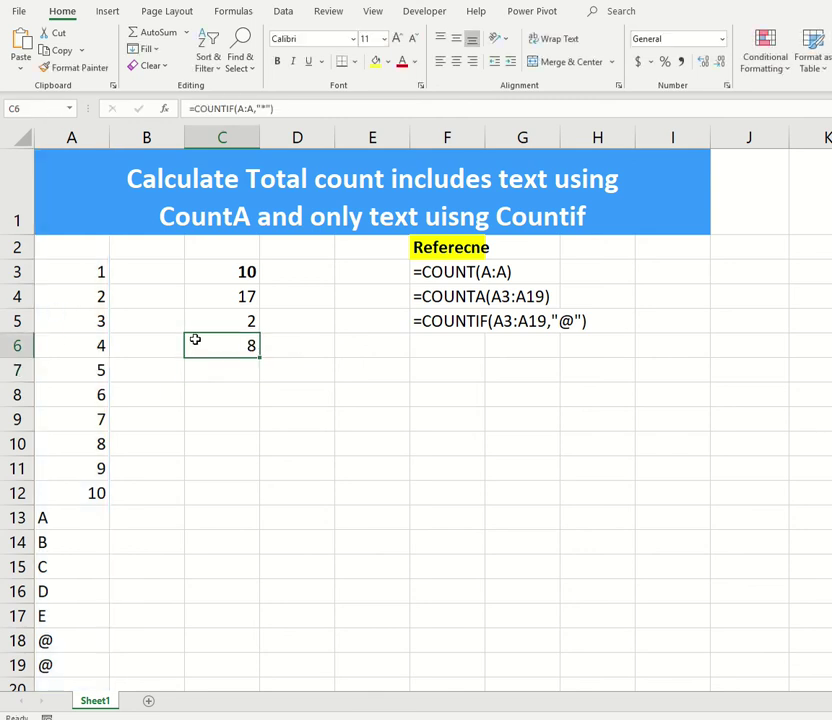
- Check the text entries in A13:A19 and the title cell A1 against the text count in C6
left_click(73, 515)
left_click_drag(73, 515, 72, 666)
scroll(72, 666, "down", 5)
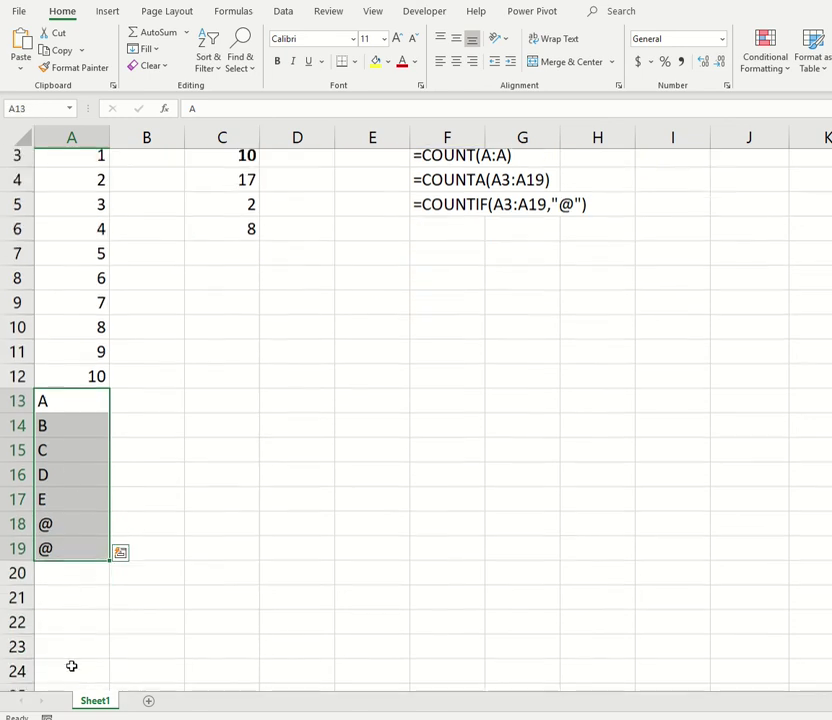
scroll(72, 666, "up", 5)
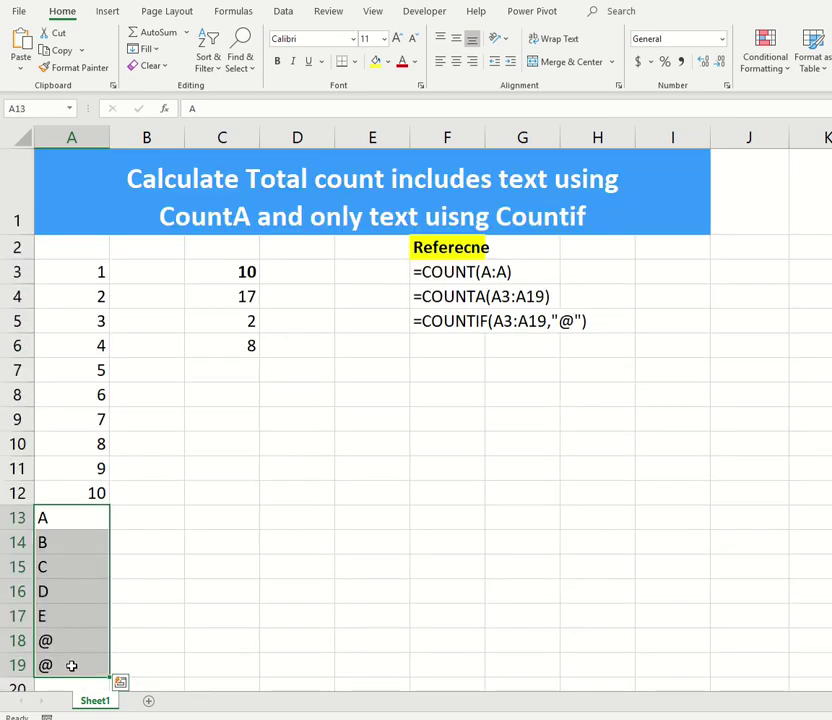
left_click(73, 179)
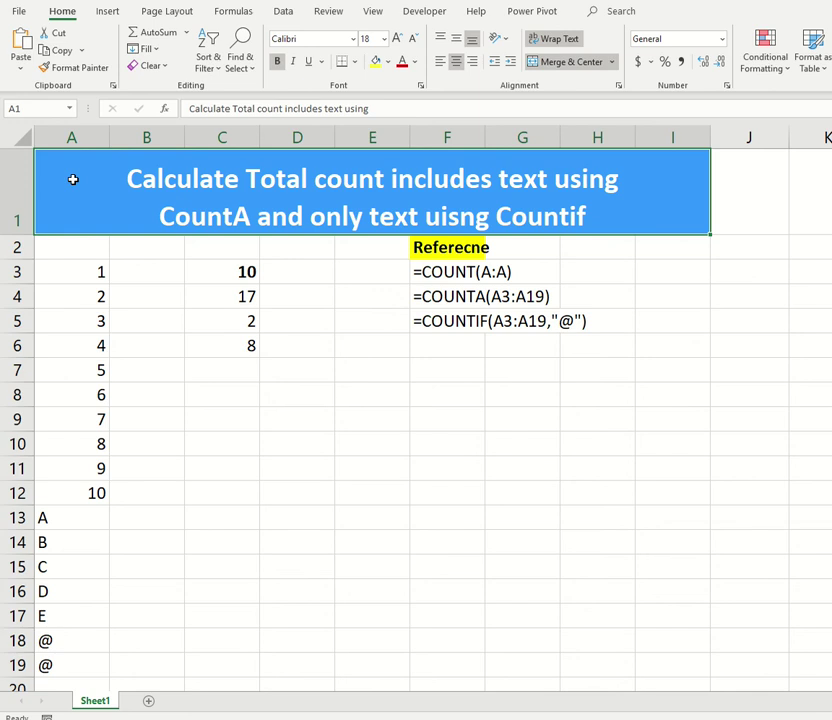
- Limit the range of the COUNTIF formula in C6 to A3:A20, keeping the "*" criterion
left_click(234, 347)
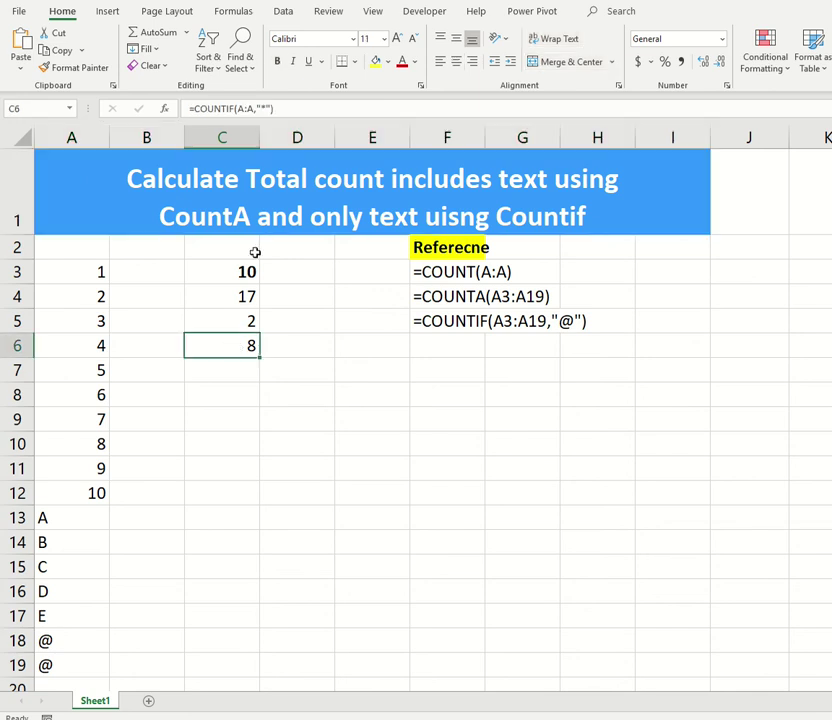
left_click(240, 108)
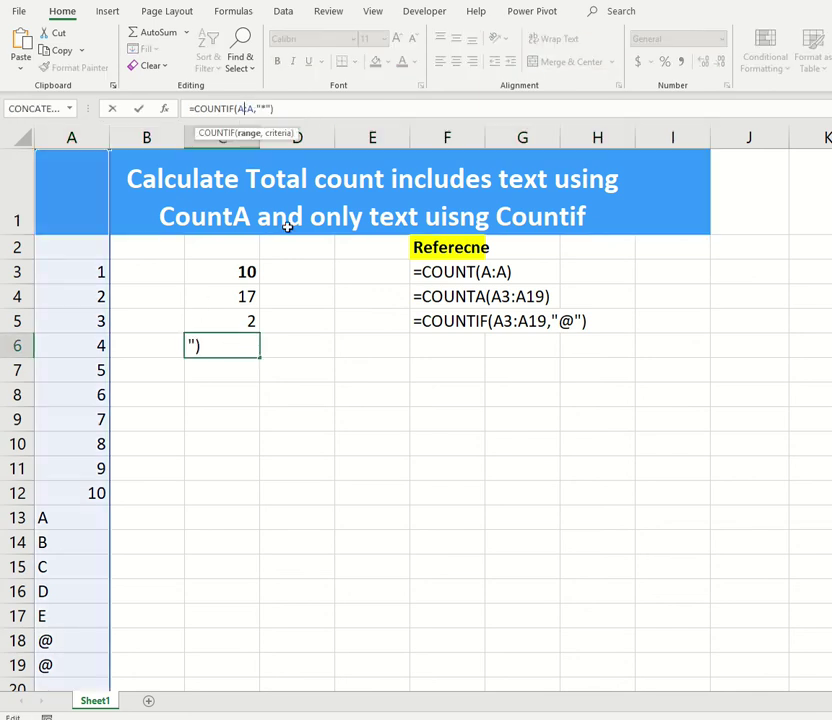
type("3")
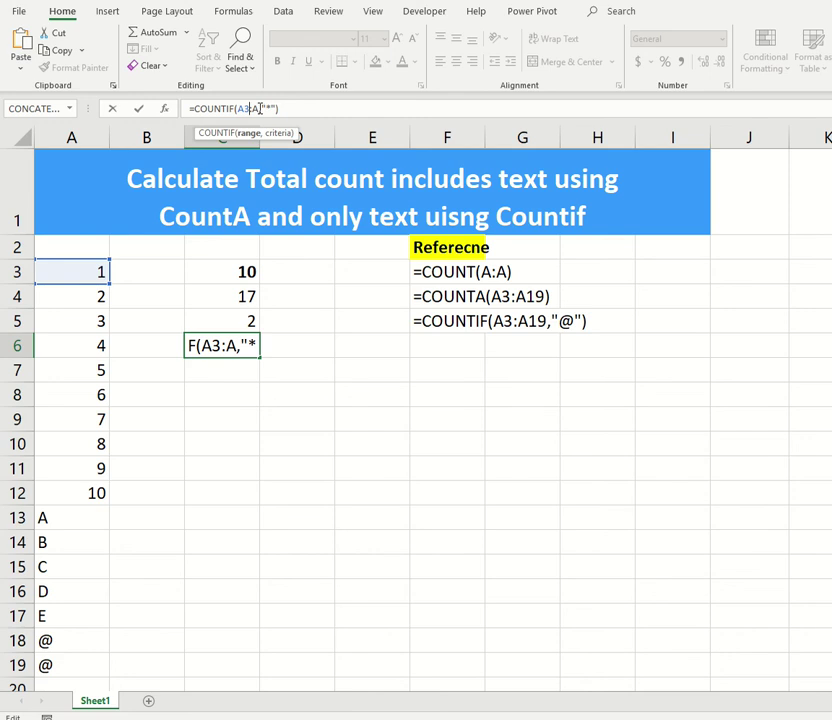
key("Right")
key("Right")
type("20")
key("ctrl+Return")
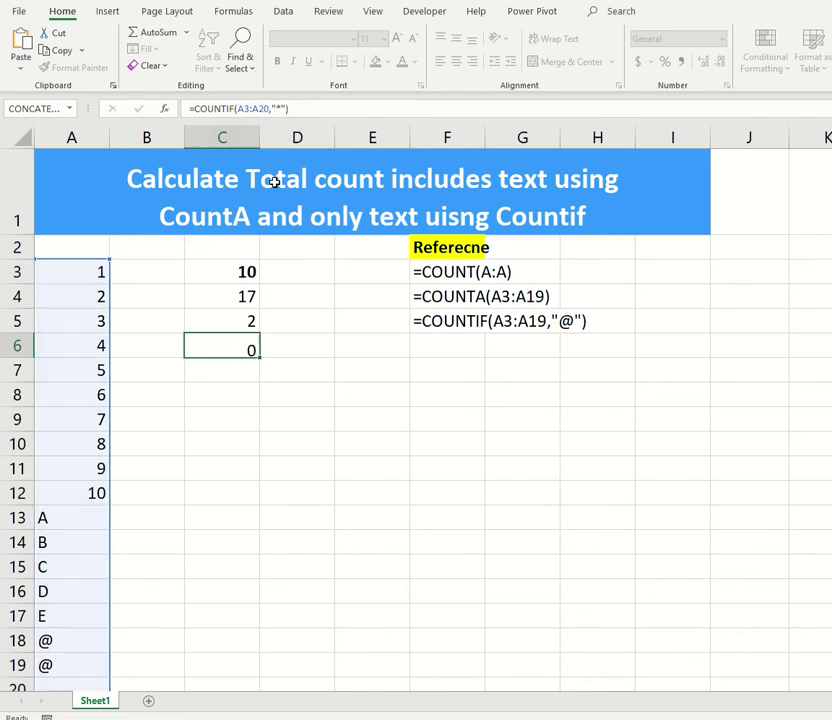
key("Return")
left_click(223, 345)
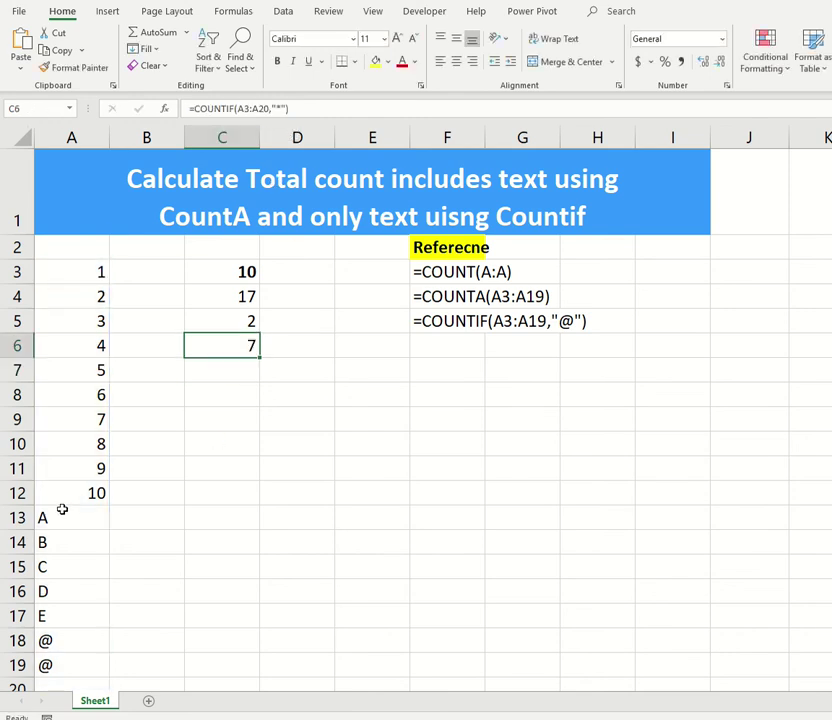
- Compare the text entries in A13:A19 with the updated count in C6
left_click_drag(62, 512, 41, 663)
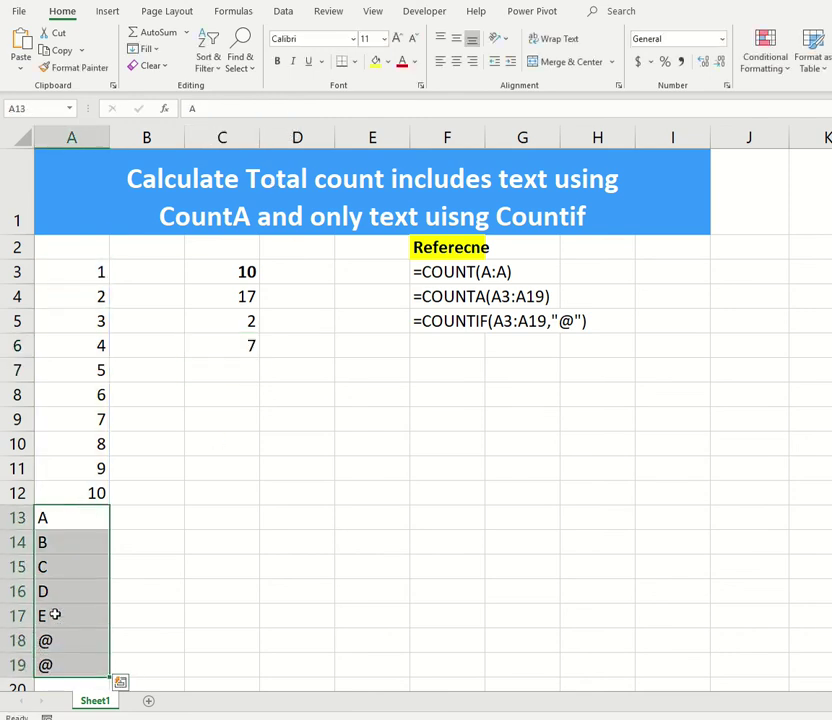
left_click(66, 567)
left_click(71, 522)
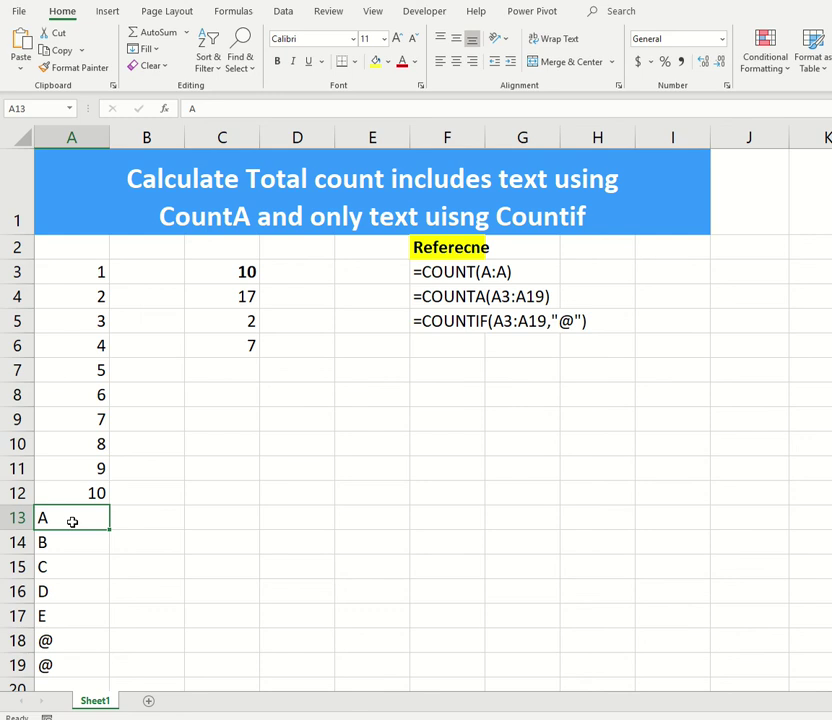
- Copy the COUNTIF formula from C6 into F6 as the reference text =COUNTIF(A3:A20,"*")
left_click(214, 345)
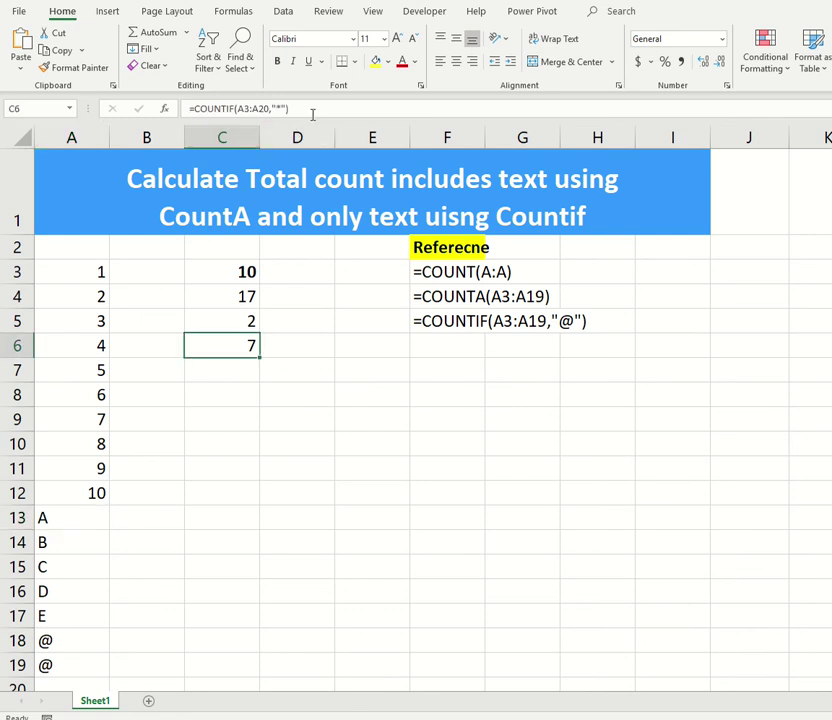
left_click(285, 110)
left_click_drag(285, 110, 50, 110)
key("ctrl+c")
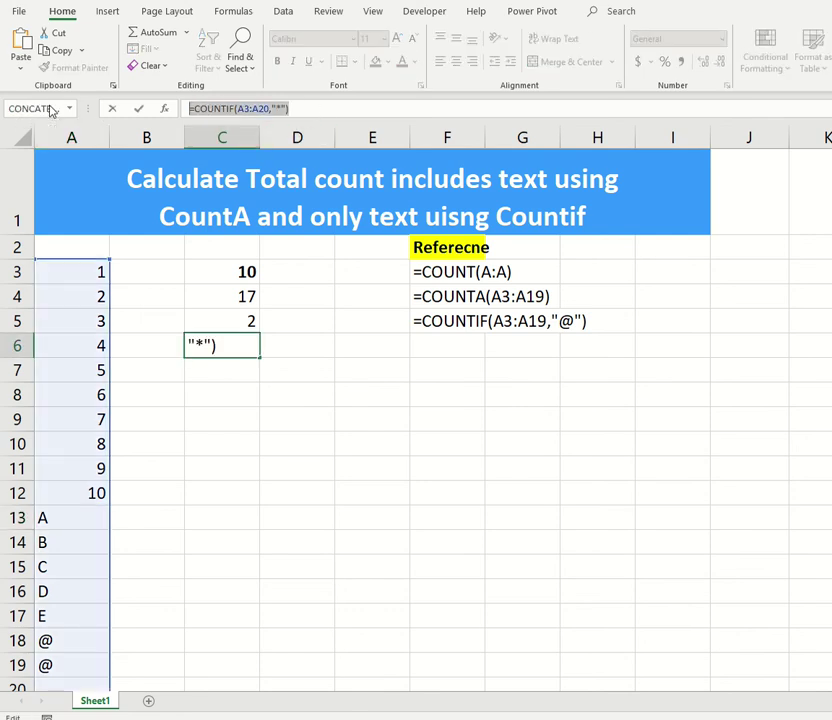
key("Return")
left_click(474, 340)
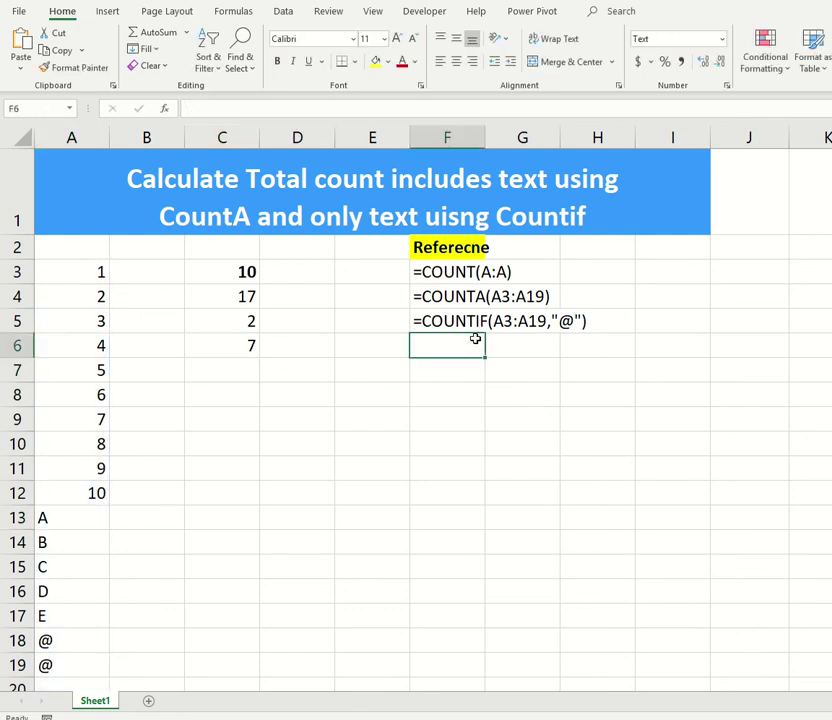
left_click(249, 106)
key("ctrl+v")
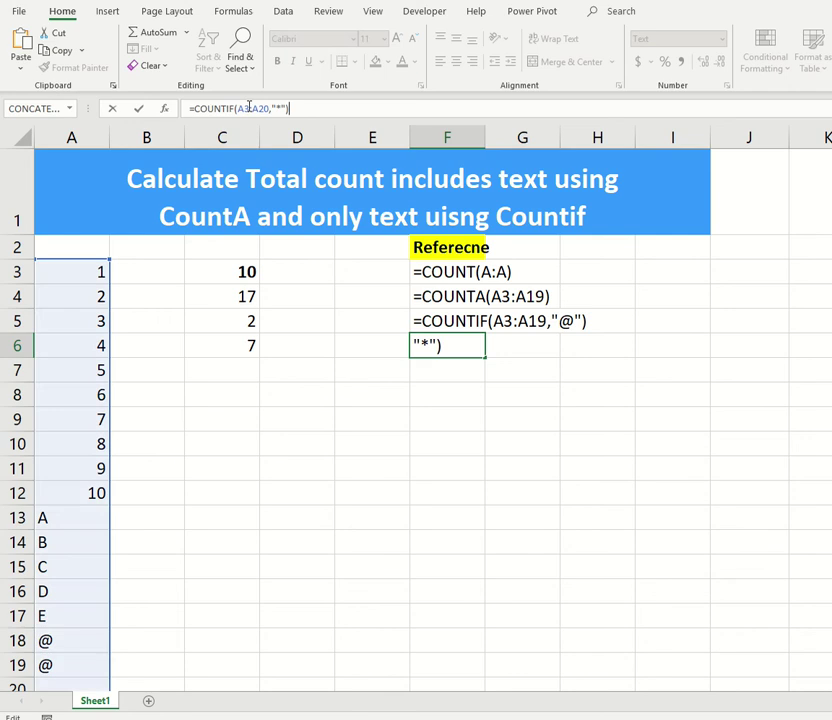
key("Return")
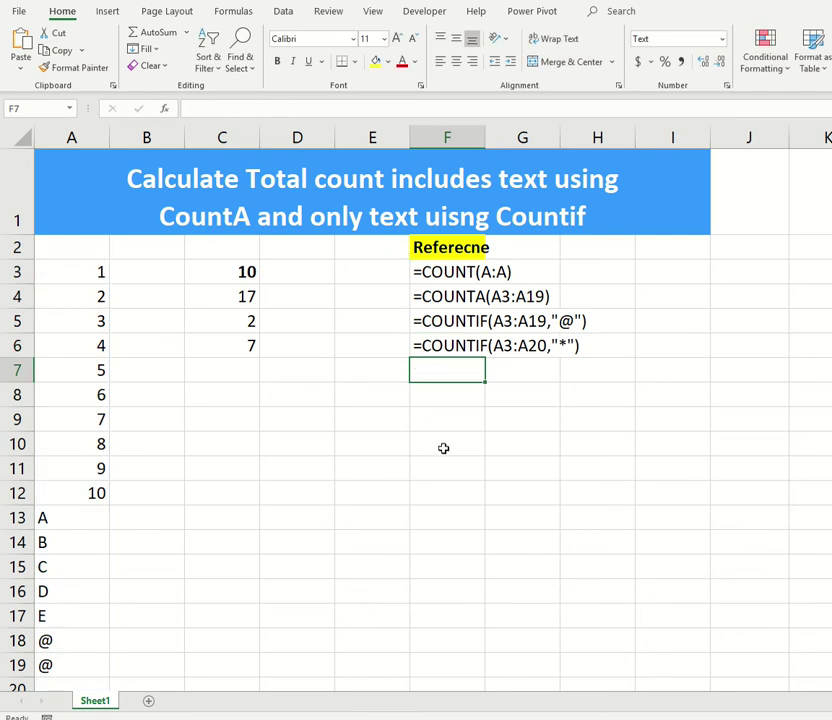